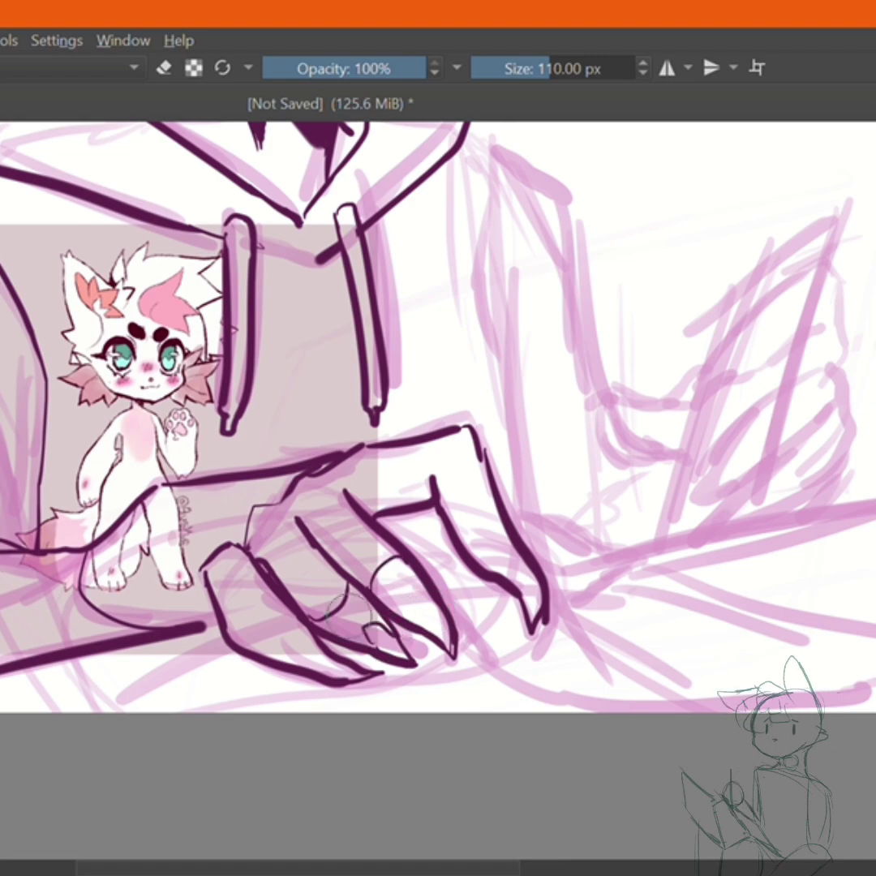
Ink the computer mouse under the lower hand and the raised arm's sleeve and cuff in dark purple over the sketch
mouse_move(434, 665)
mouse_down()
mouse_move(240, 633)
mouse_move(304, 573)
mouse_move(629, 631)
mouse_move(658, 534)
mouse_move(352, 524)
mouse_move(372, 371)
mouse_move(406, 487)
mouse_up()
drag(344, 335, 357, 586)
mouse_move(525, 489)
mouse_down()
mouse_move(448, 489)
mouse_move(448, 460)
mouse_up()
drag(340, 503, 438, 462)
drag(357, 527, 426, 545)
mouse_move(442, 469)
mouse_down()
mouse_move(539, 418)
mouse_move(544, 454)
mouse_up()
drag(468, 562, 577, 456)
drag(409, 463, 486, 395)
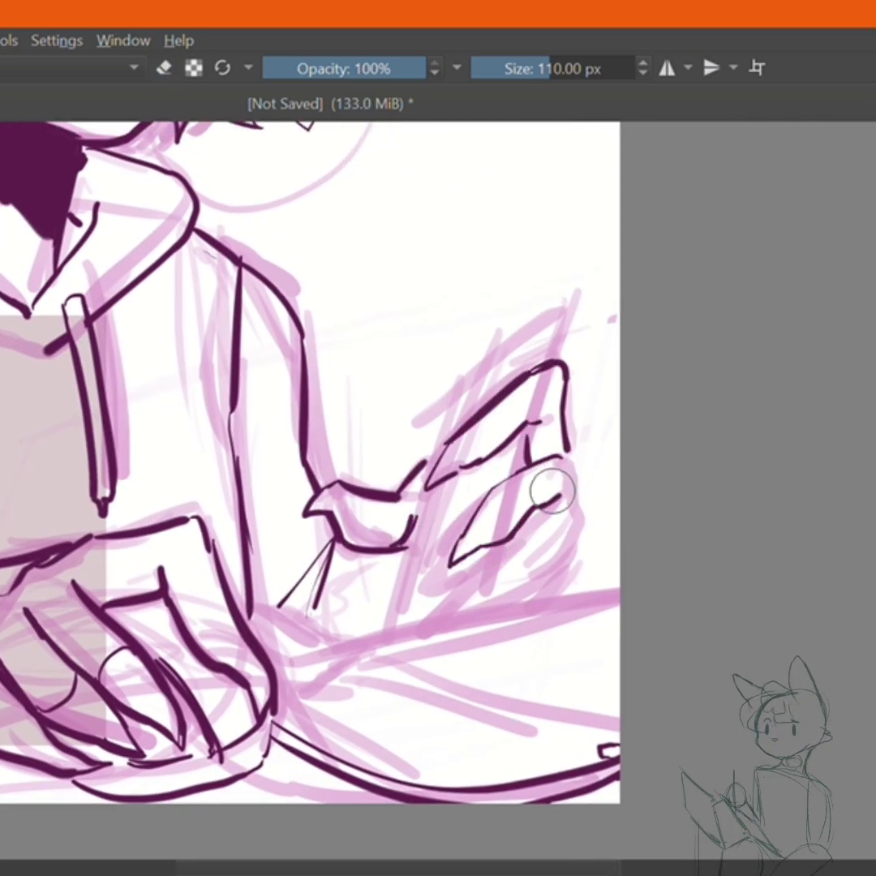
Ink the curled fingers of the raised hand and erase the stray marks beneath them
drag(447, 434, 487, 387)
drag(487, 486, 459, 443)
drag(369, 463, 446, 390)
mouse_move(464, 537)
mouse_down()
mouse_move(505, 499)
mouse_move(478, 528)
mouse_move(469, 563)
mouse_move(459, 507)
mouse_move(446, 524)
mouse_move(442, 579)
mouse_up()
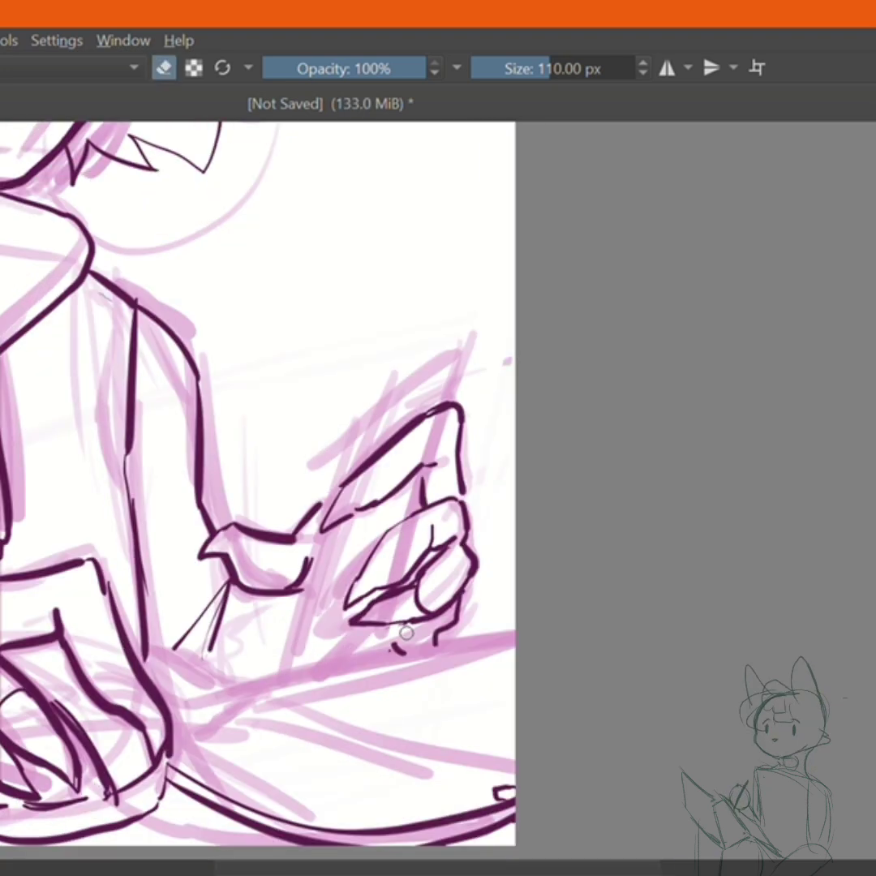
key(e)
mouse_move(334, 632)
mouse_down()
mouse_move(410, 649)
mouse_move(426, 637)
mouse_up()
mouse_move(455, 528)
mouse_down()
mouse_move(471, 528)
mouse_move(501, 505)
mouse_up()
Ink the phone with its camera in the raised hand, and add the sleeve folds around the wrist
mouse_move(477, 336)
mouse_down()
mouse_move(398, 398)
mouse_move(331, 526)
mouse_move(346, 440)
mouse_up()
drag(315, 579, 363, 319)
drag(419, 447, 406, 469)
mouse_move(389, 365)
mouse_down()
mouse_move(401, 358)
mouse_move(397, 347)
mouse_move(349, 440)
mouse_move(431, 308)
mouse_move(460, 366)
mouse_move(774, 163)
mouse_up()
drag(102, 410, 85, 507)
drag(69, 422, 48, 515)
drag(130, 470, 107, 594)
drag(607, 368, 422, 430)
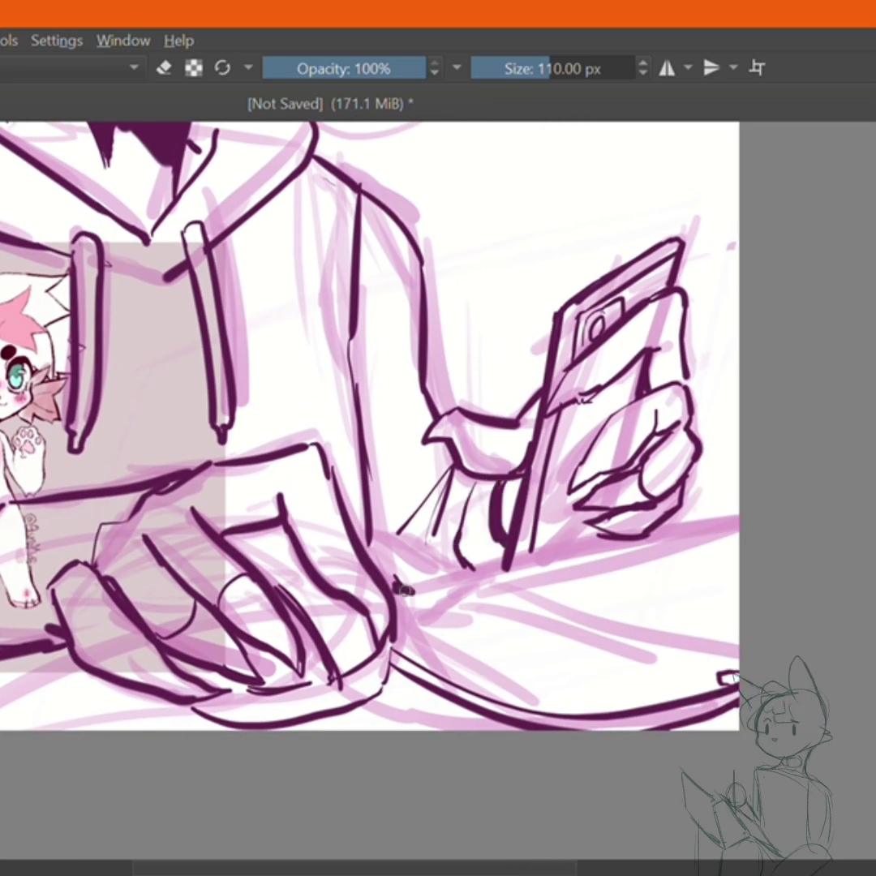
Add fine line details to the hair, forehead and cheek fur, and ink a cuff on the lower arm
scroll(385, 552, down, 5)
scroll(659, 532, up, 5)
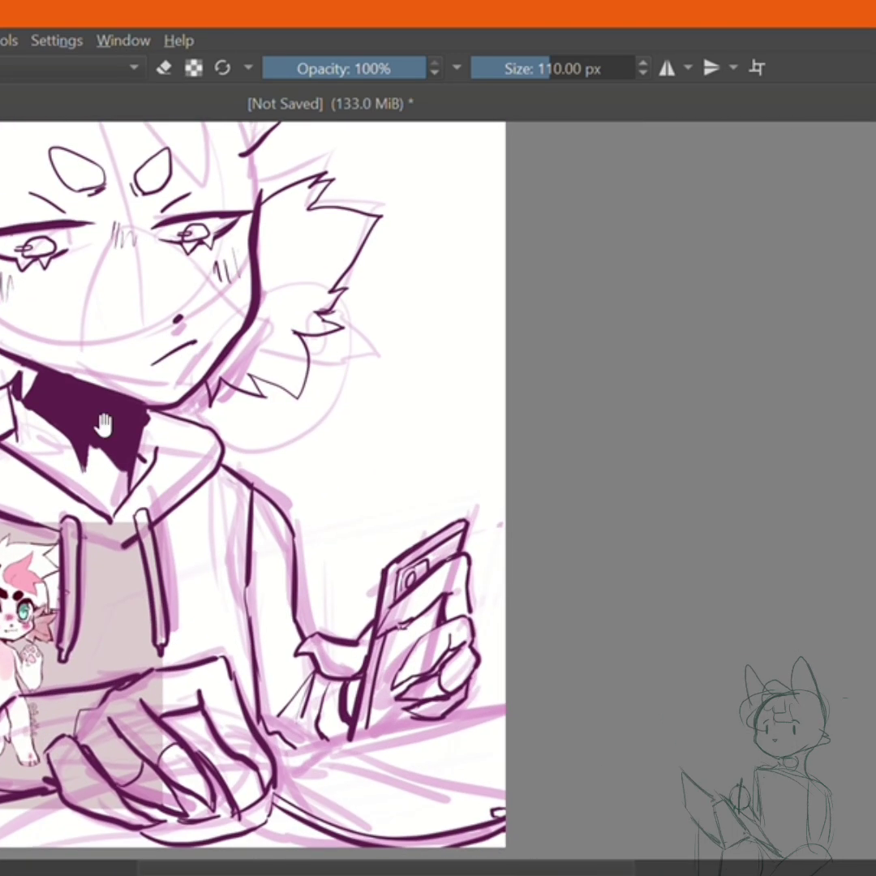
scroll(244, 309, up, 4)
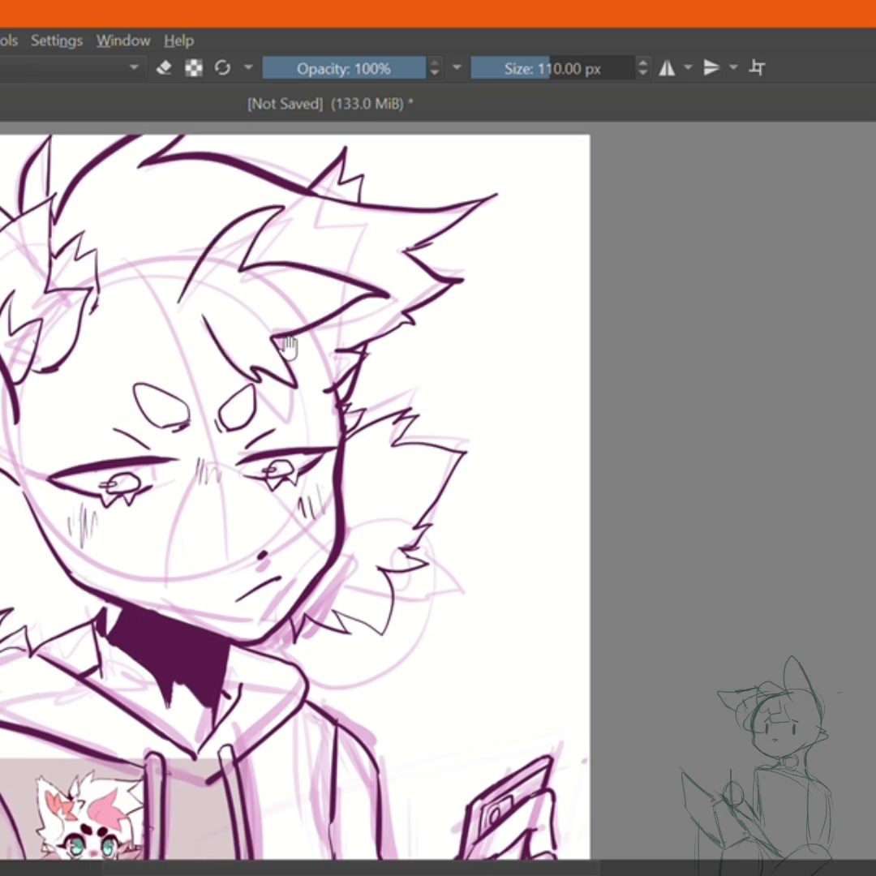
scroll(207, 302, down, 2)
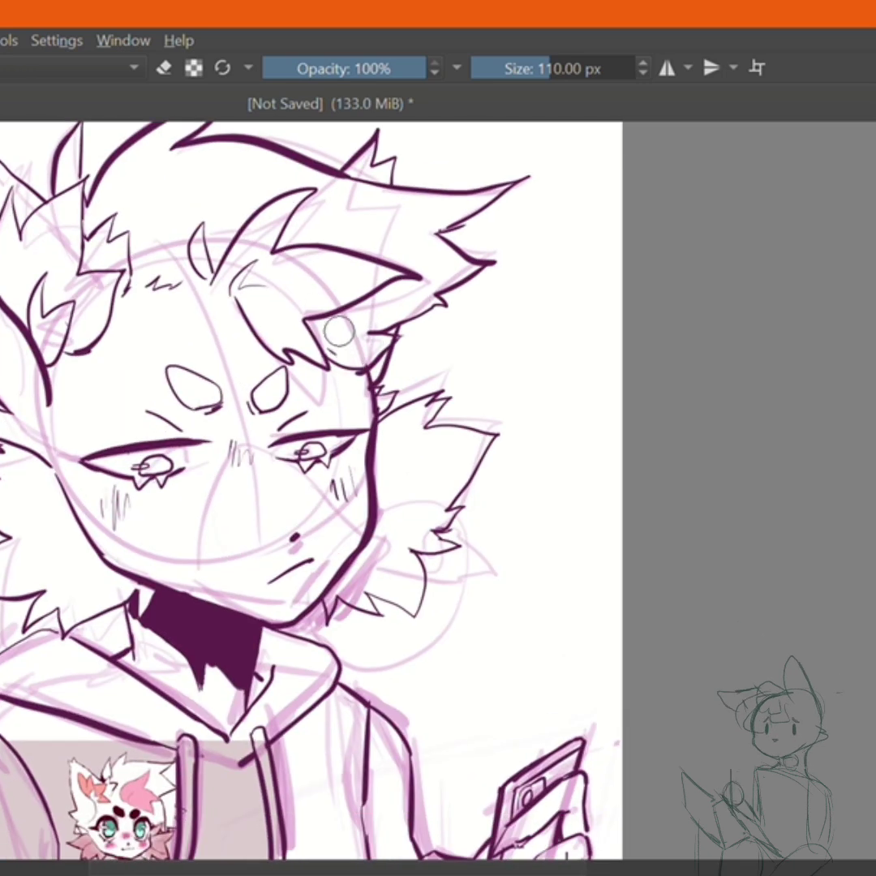
scroll(339, 331, down, 5)
scroll(497, 422, down, 1)
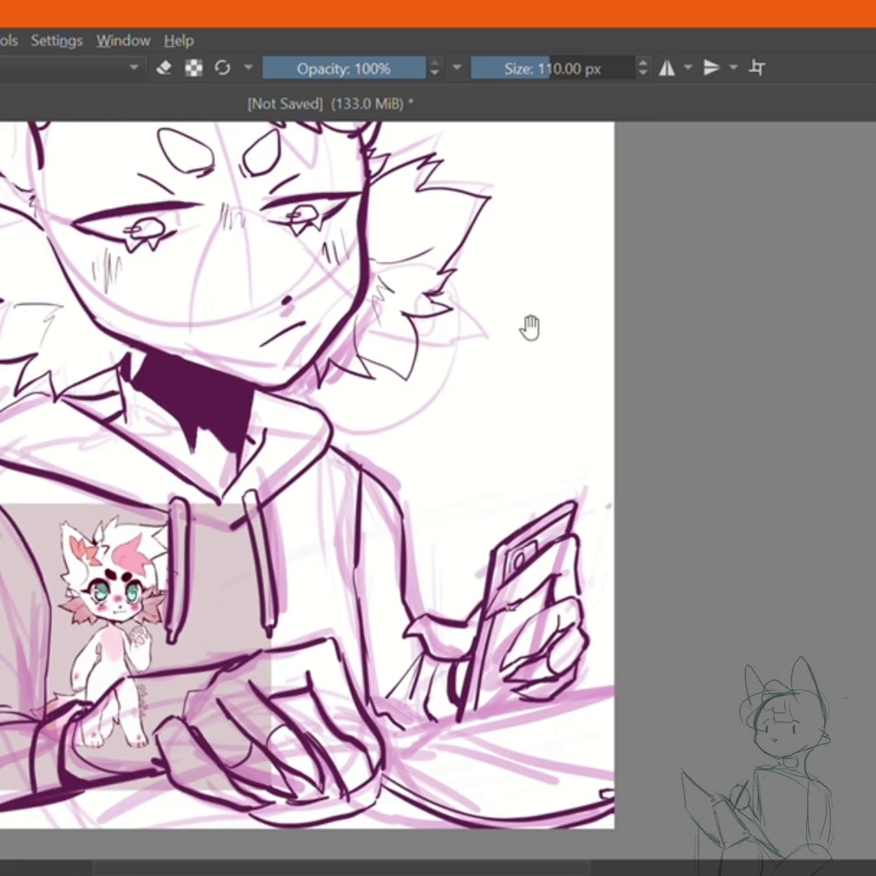
Ink the laptop's edge and keyboard lines beside the hand, and hide the pink sketch under the line art
drag(529, 327, 499, 219)
drag(510, 618, 580, 602)
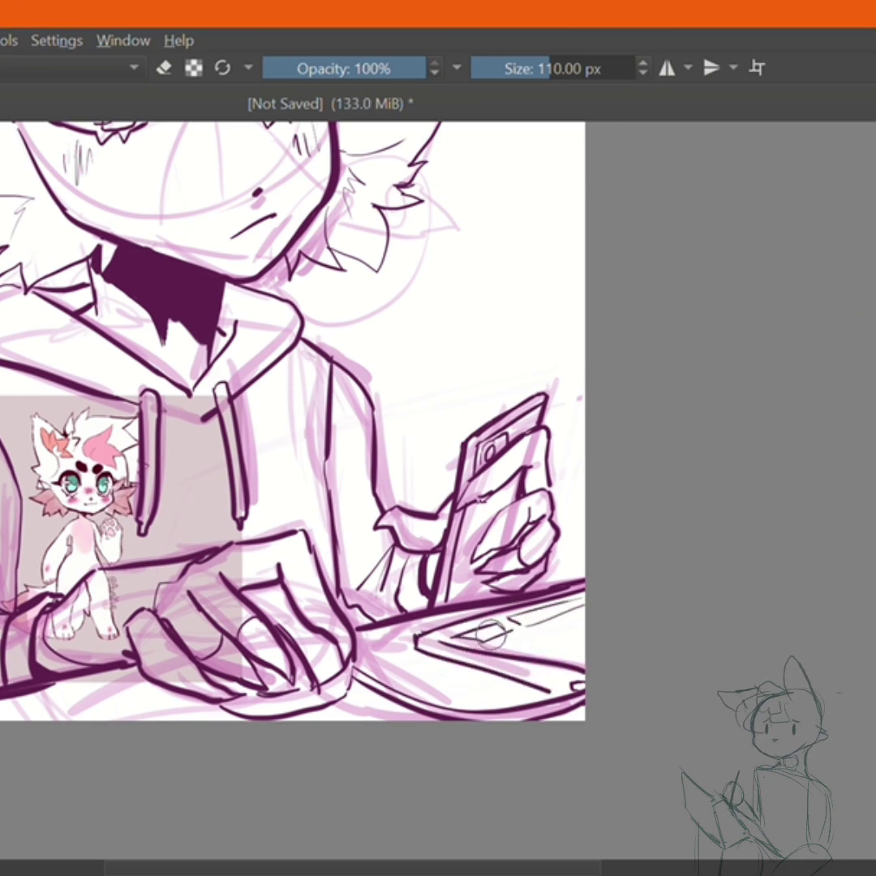
drag(458, 637, 503, 633)
mouse_move(588, 633)
mouse_down()
mouse_move(479, 640)
mouse_move(617, 758)
mouse_move(572, 684)
mouse_up()
mouse_move(537, 517)
mouse_down()
mouse_move(579, 610)
mouse_move(540, 415)
mouse_move(591, 575)
mouse_move(545, 594)
mouse_up()
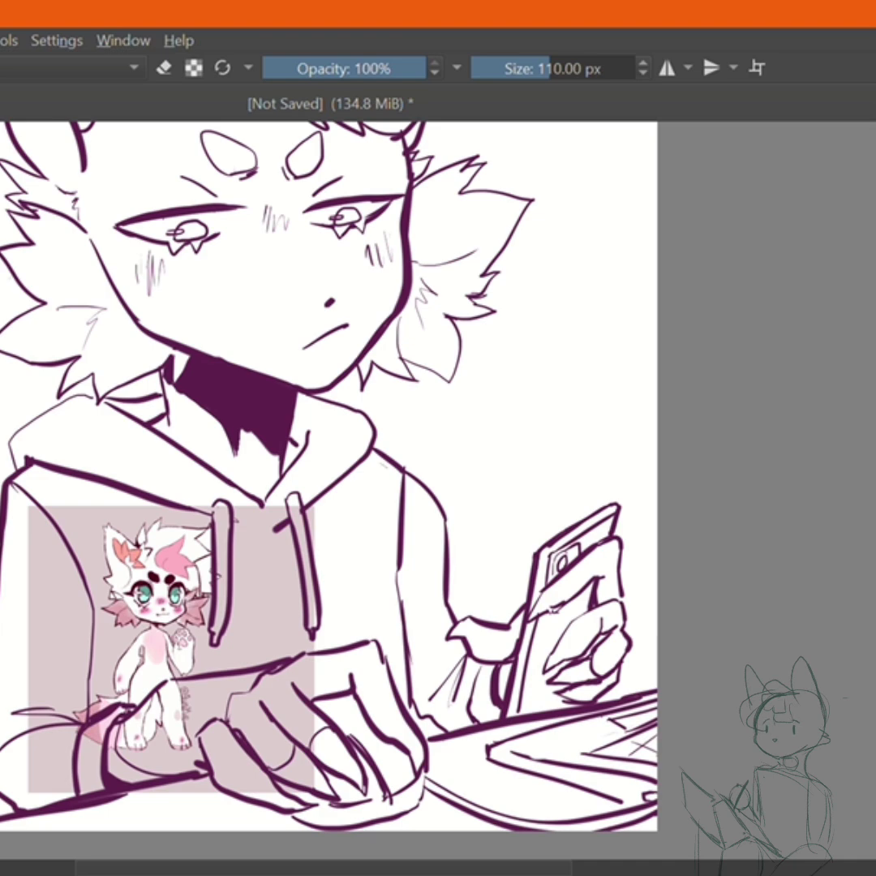
Paint a purple background around the character beneath the line art with a 1000 px brush
scroll(339, 486, up, 3)
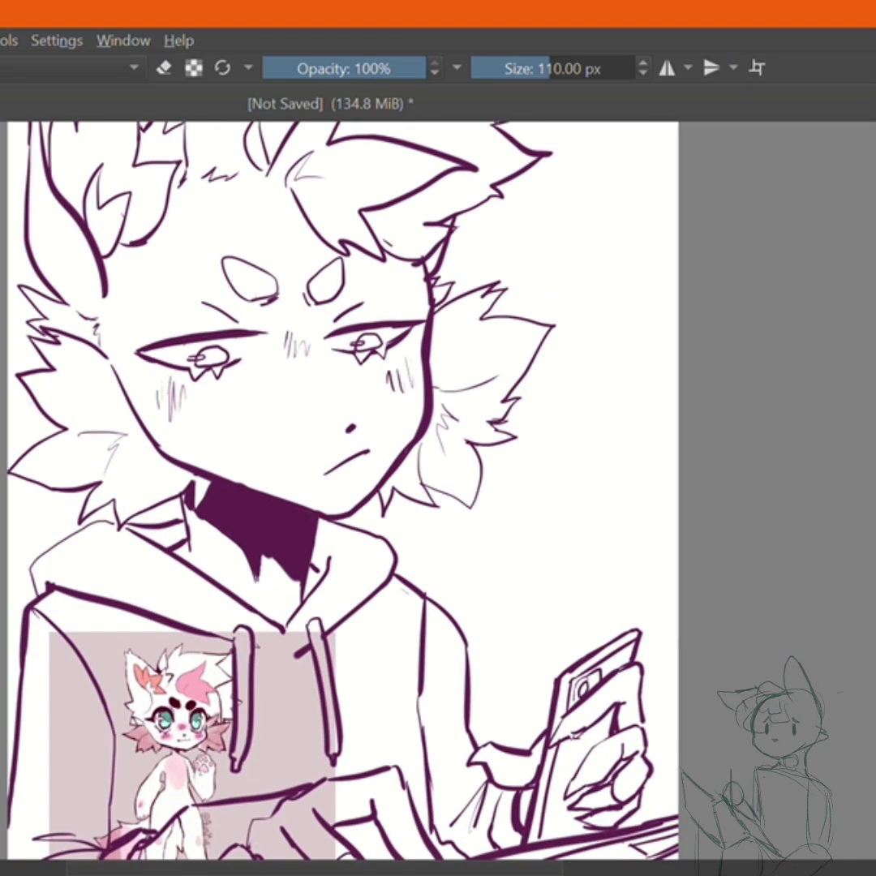
mouse_move(48, 267)
mouse_down()
mouse_move(666, 146)
mouse_move(122, 568)
mouse_up()
scroll(109, 430, up, 3)
scroll(105, 434, down, 5)
scroll(294, 522, up, 5)
mouse_move(294, 523)
mouse_down()
mouse_move(117, 215)
mouse_move(315, 412)
mouse_move(186, 352)
mouse_move(568, 366)
mouse_up()
scroll(314, 412, down, 5)
mouse_move(773, 255)
mouse_down()
mouse_move(706, 564)
mouse_move(736, 622)
mouse_up()
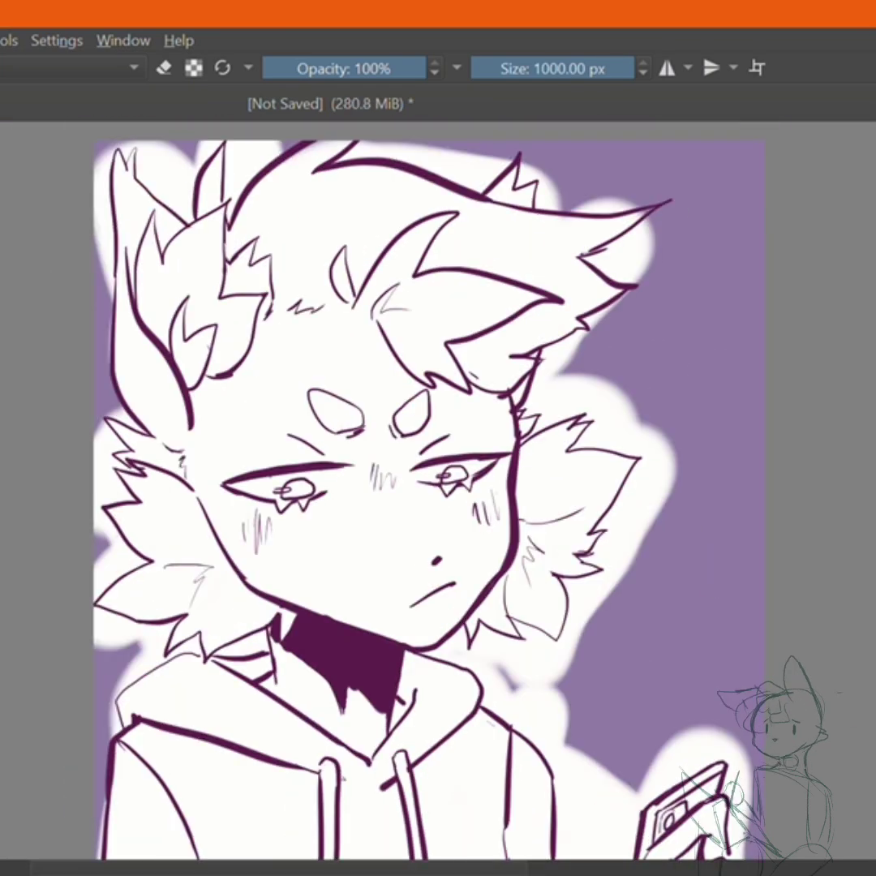
Block in a pink base colour over the face and the large ear, reducing the brush to 176 px
drag(341, 381, 390, 455)
drag(276, 341, 381, 503)
key(bracketleft)
key(bracketleft)
key(bracketleft)
drag(244, 340, 227, 422)
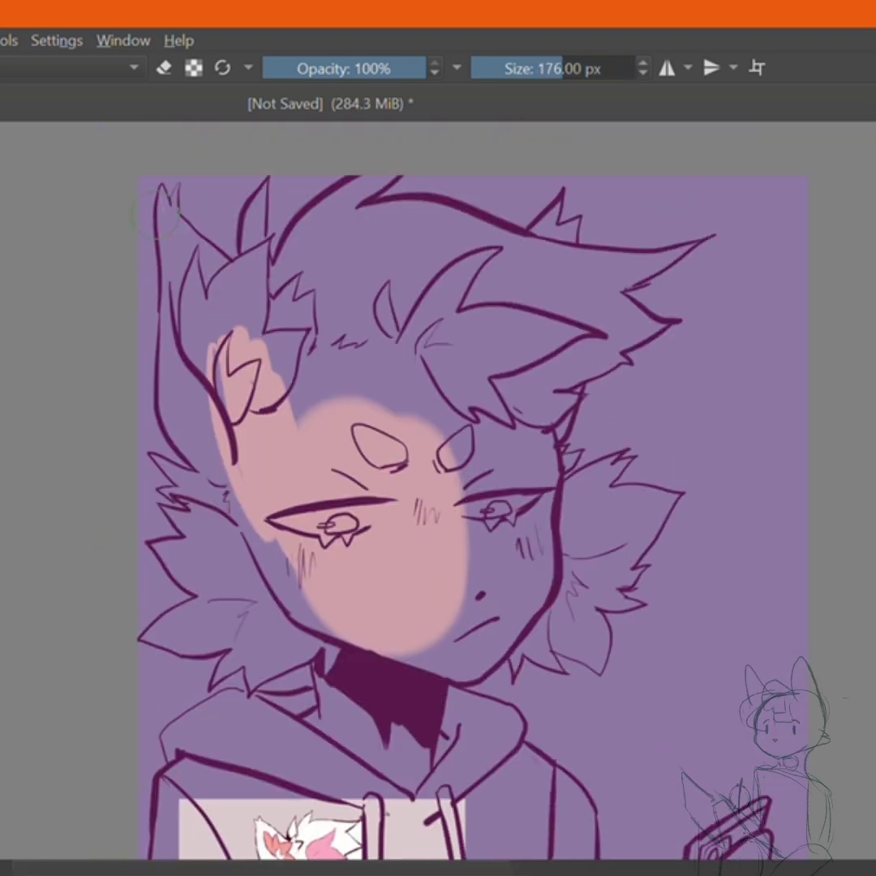
mouse_move(163, 195)
mouse_down()
mouse_move(167, 230)
mouse_move(193, 259)
mouse_move(187, 308)
mouse_up()
mouse_move(174, 381)
mouse_down()
mouse_move(211, 236)
mouse_move(243, 179)
mouse_up()
Fill the hair with the pink base and erase the overspill along the ear and hair outlines
key(e)
drag(244, 280, 259, 321)
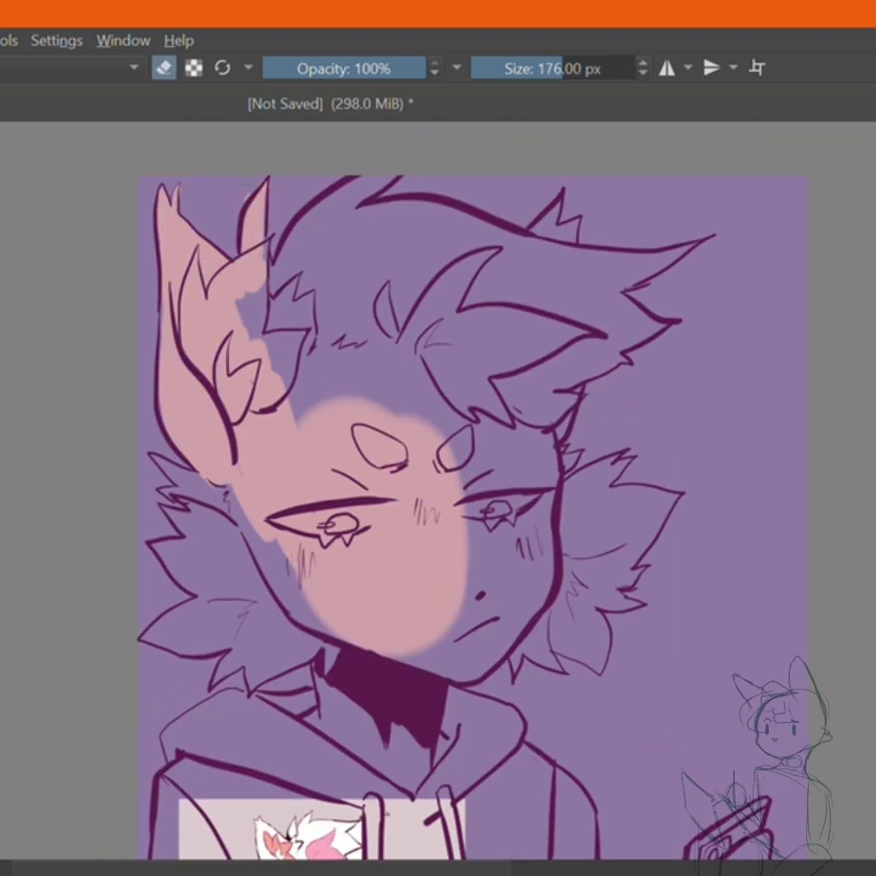
key(e)
mouse_move(268, 243)
mouse_down()
mouse_move(487, 325)
mouse_move(352, 277)
mouse_move(557, 254)
mouse_move(584, 227)
mouse_move(487, 244)
mouse_move(607, 365)
mouse_up()
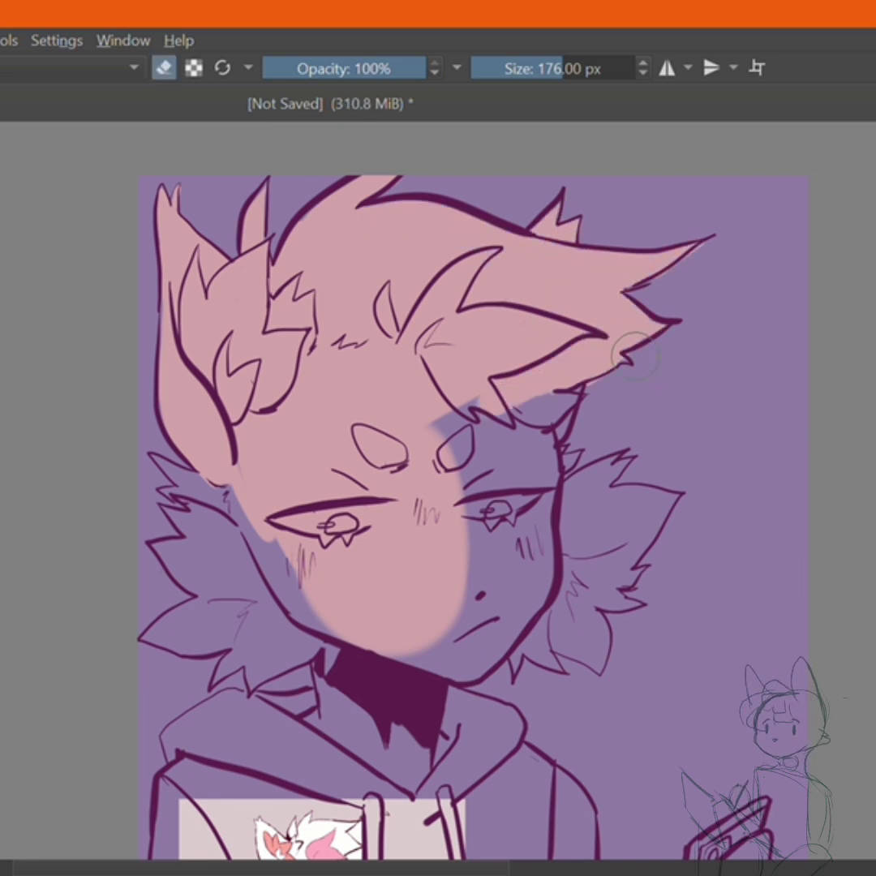
mouse_move(454, 487)
mouse_down()
mouse_move(479, 381)
mouse_move(473, 546)
mouse_move(491, 408)
mouse_up()
key(e)
Extend the pink base over the rest of the face and both cheek tufts
drag(194, 357, 275, 486)
mouse_move(584, 341)
mouse_down()
mouse_move(649, 454)
mouse_move(584, 382)
mouse_move(552, 398)
mouse_up()
scroll(504, 487, down, 2)
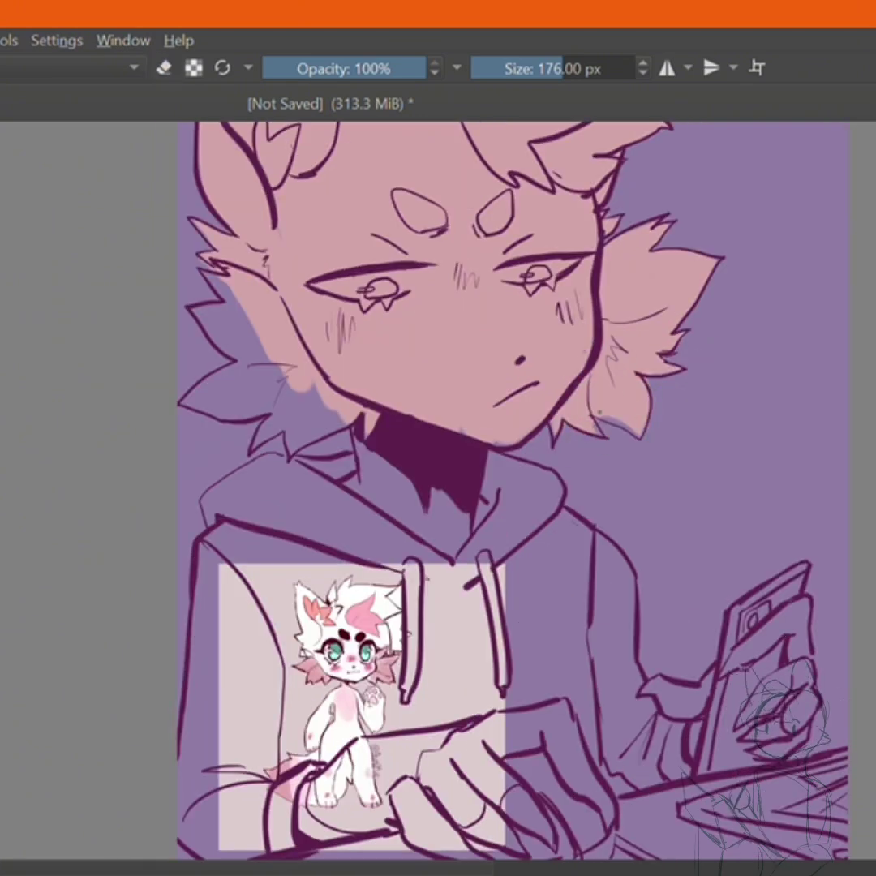
scroll(503, 486, down, 2)
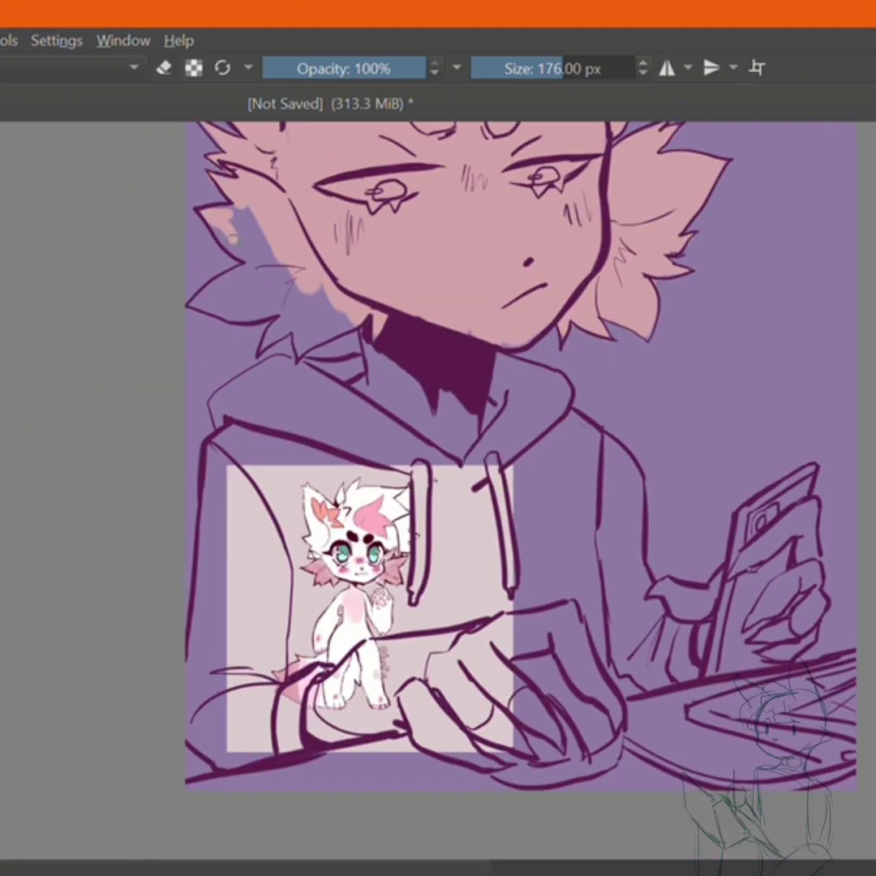
drag(233, 248, 203, 243)
drag(260, 284, 380, 274)
Fill the hoodie, both hands, the phone and the laptop with the pink base using a 342 px brush
scroll(380, 274, down, 2)
mouse_move(551, 373)
mouse_down()
mouse_move(296, 560)
mouse_move(371, 434)
mouse_move(254, 586)
mouse_move(235, 568)
mouse_up()
mouse_move(625, 552)
mouse_down()
mouse_move(629, 389)
mouse_move(621, 430)
mouse_move(779, 487)
mouse_up()
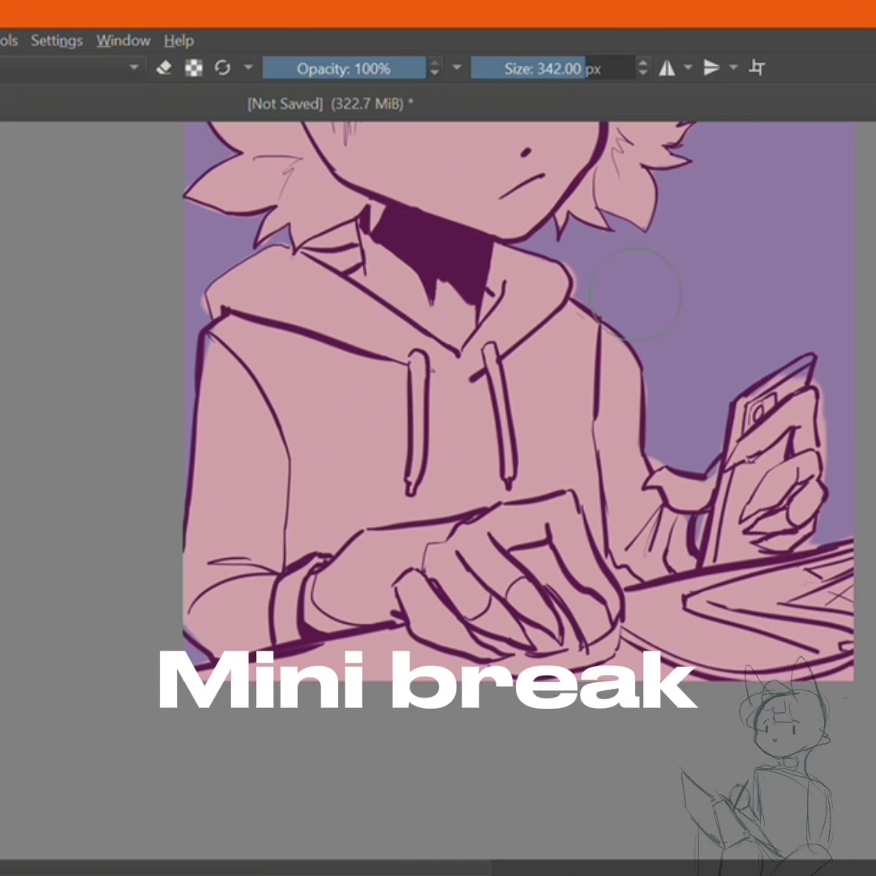
Erase the pink overspill outside the raised arm's sleeve, the hood and the chin with a 342 px eraser
scroll(730, 422, up, 3)
key(e)
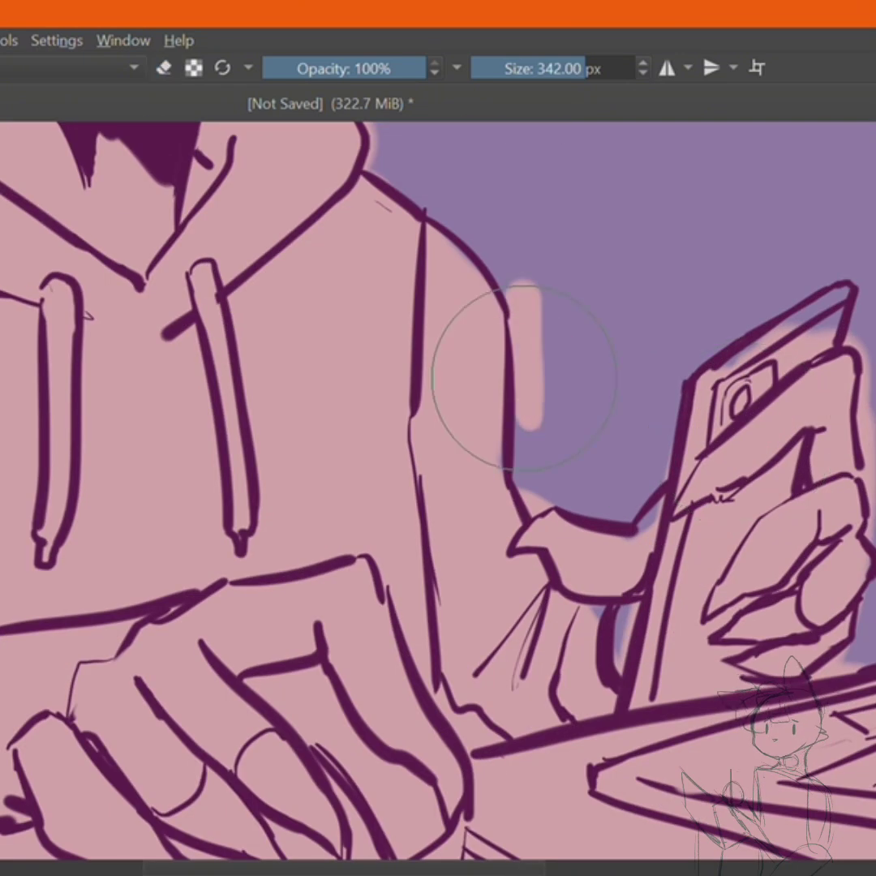
key(e)
mouse_move(628, 497)
mouse_down()
mouse_move(599, 370)
mouse_move(604, 623)
mouse_up()
drag(340, 230, 391, 450)
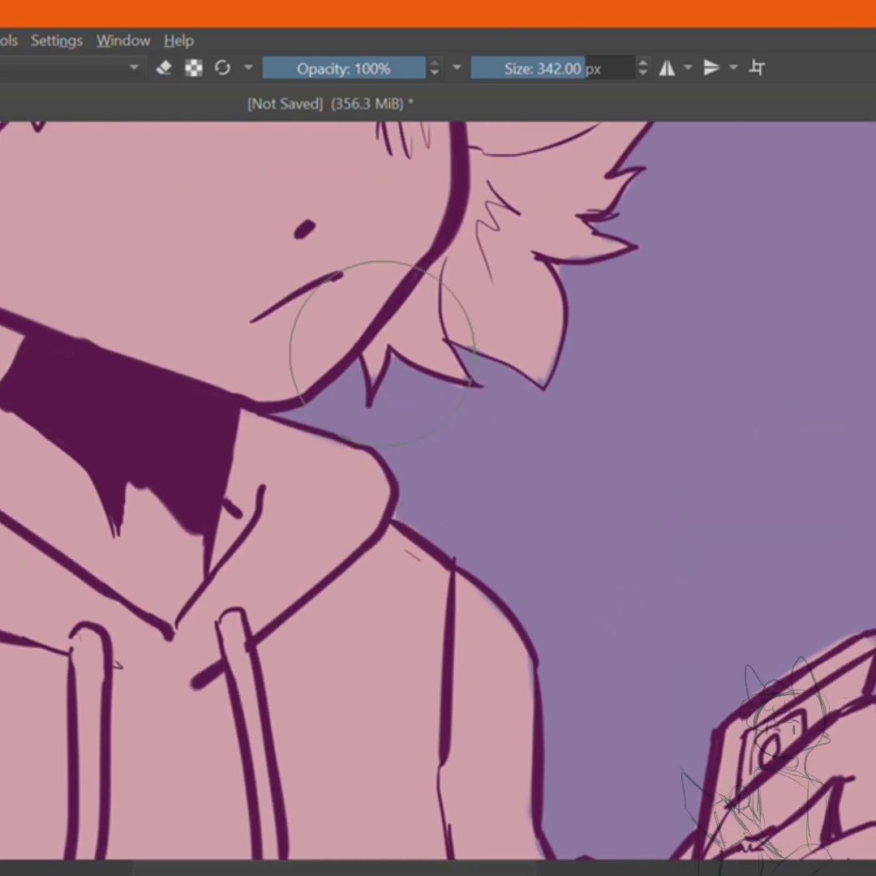
key(e)
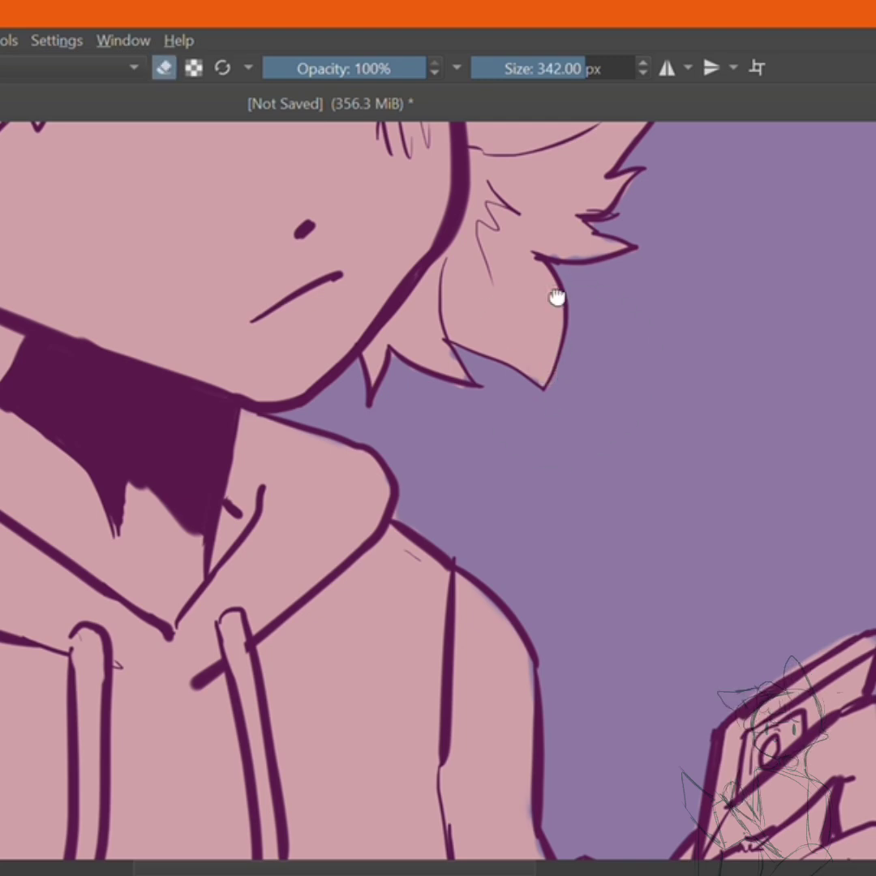
Erase the pink overspill around the hair, the cheek tufts and the gap between neck and hood
drag(558, 297, 538, 502)
drag(461, 199, 553, 509)
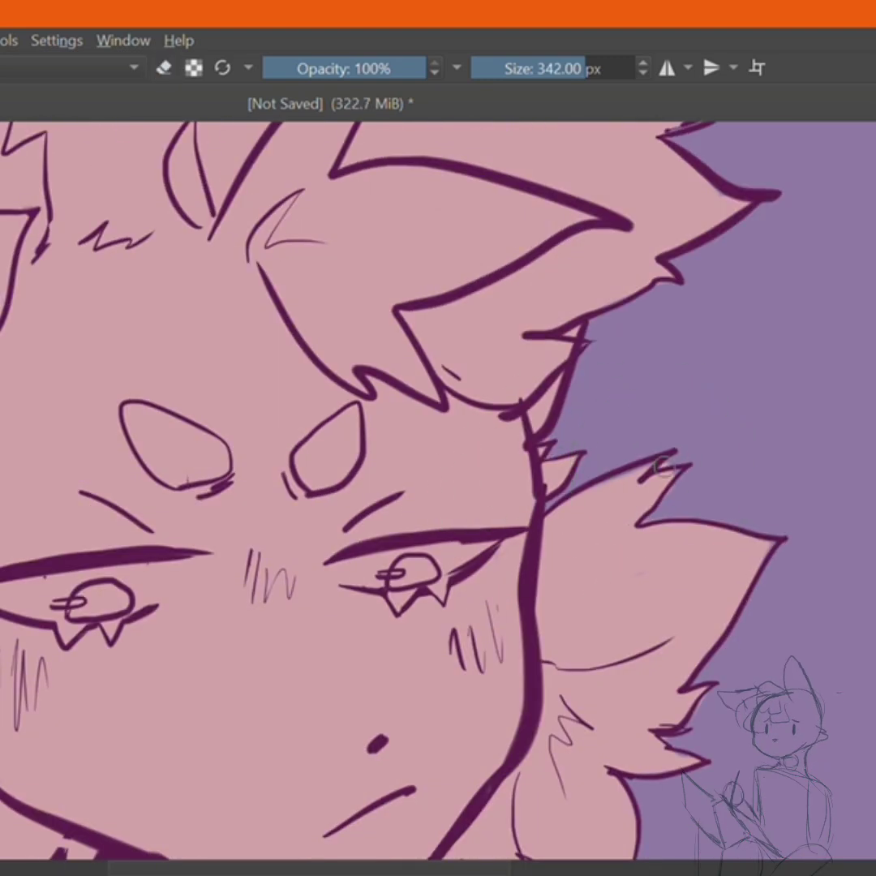
drag(712, 192, 606, 399)
drag(377, 820, 540, 507)
mouse_move(377, 820)
mouse_down()
mouse_move(539, 508)
mouse_move(540, 456)
mouse_up()
mouse_move(203, 438)
mouse_down()
mouse_move(162, 373)
mouse_move(94, 418)
mouse_up()
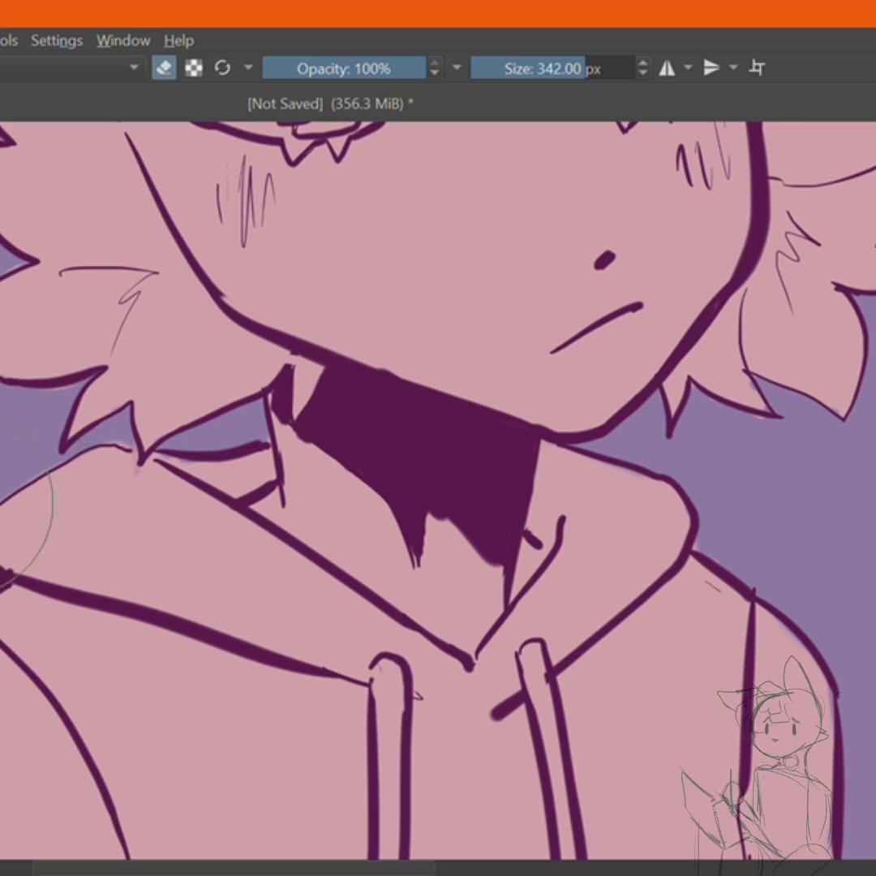
key(ctrl+z)
scroll(253, 581, down, 5)
scroll(416, 689, up, 2)
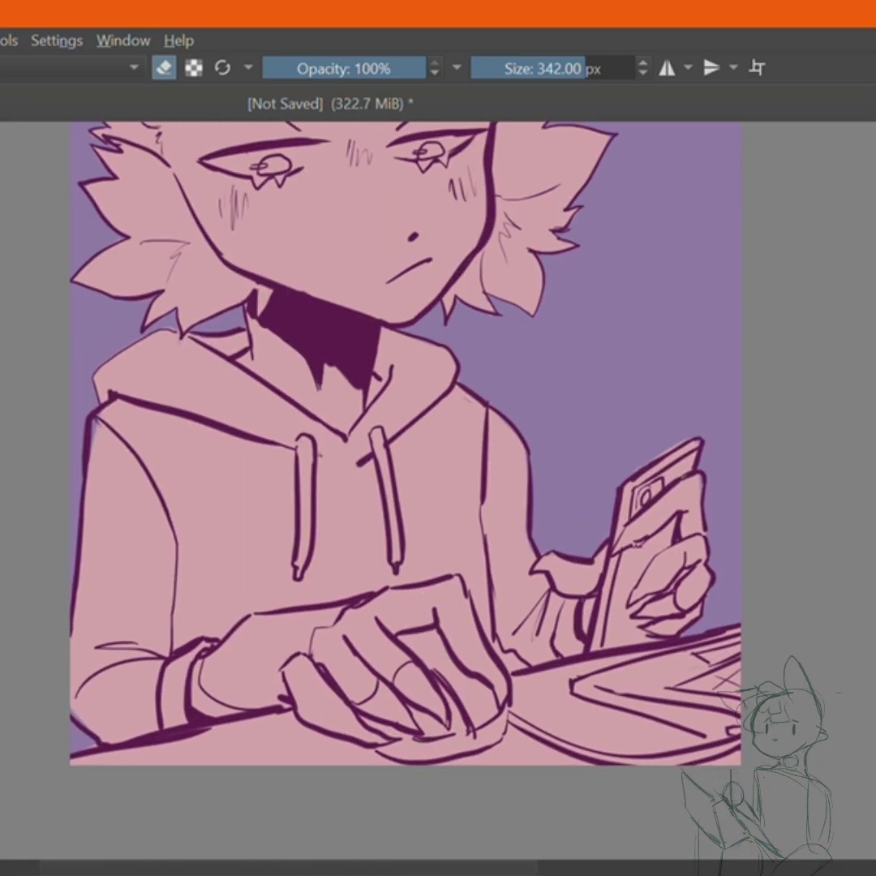
Draw a small pointed shape between the lower hand and the laptop with a 63 px brush
scroll(492, 695, up, 1)
key(e)
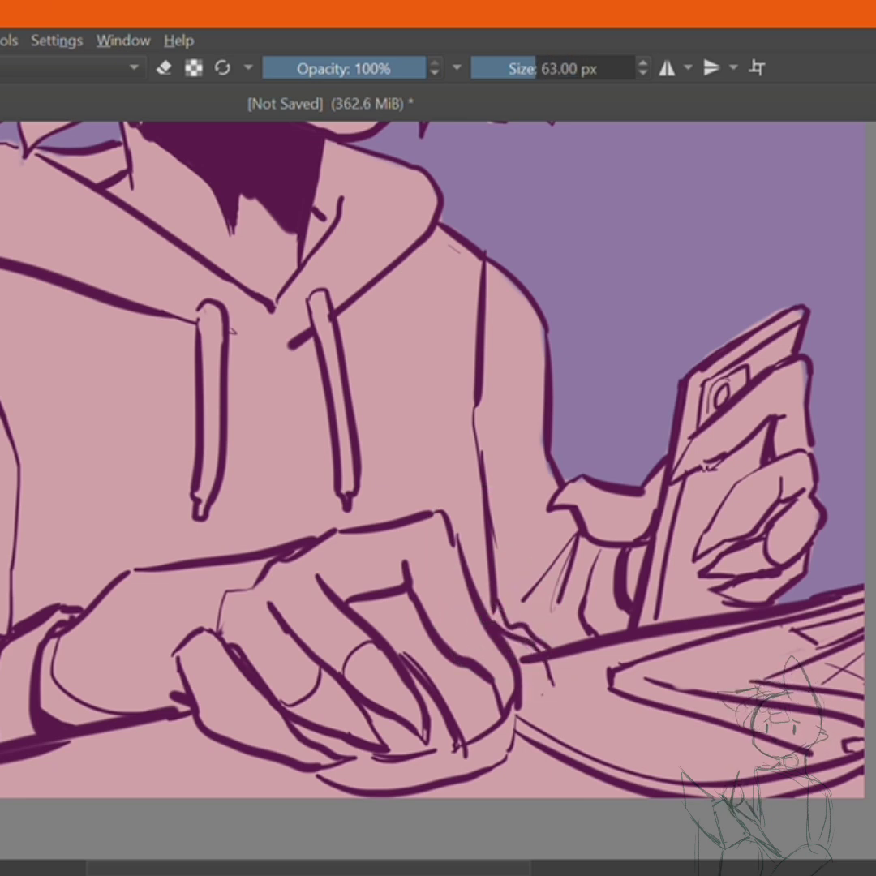
drag(543, 548, 554, 581)
drag(540, 696, 524, 629)
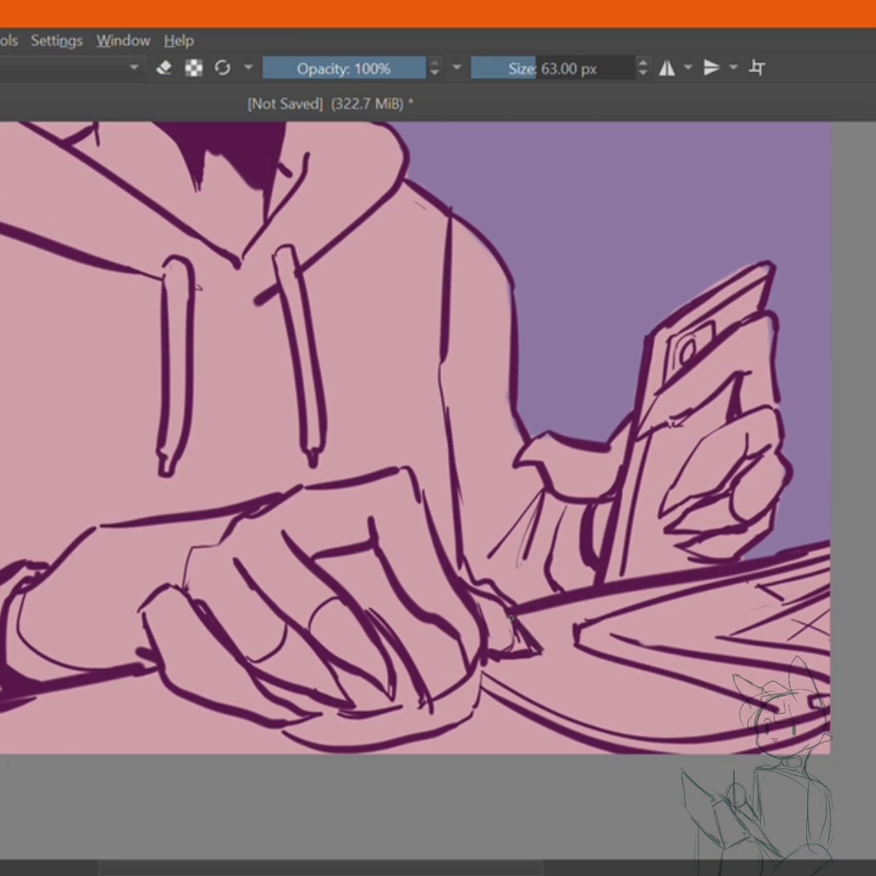
scroll(497, 665, down, 5)
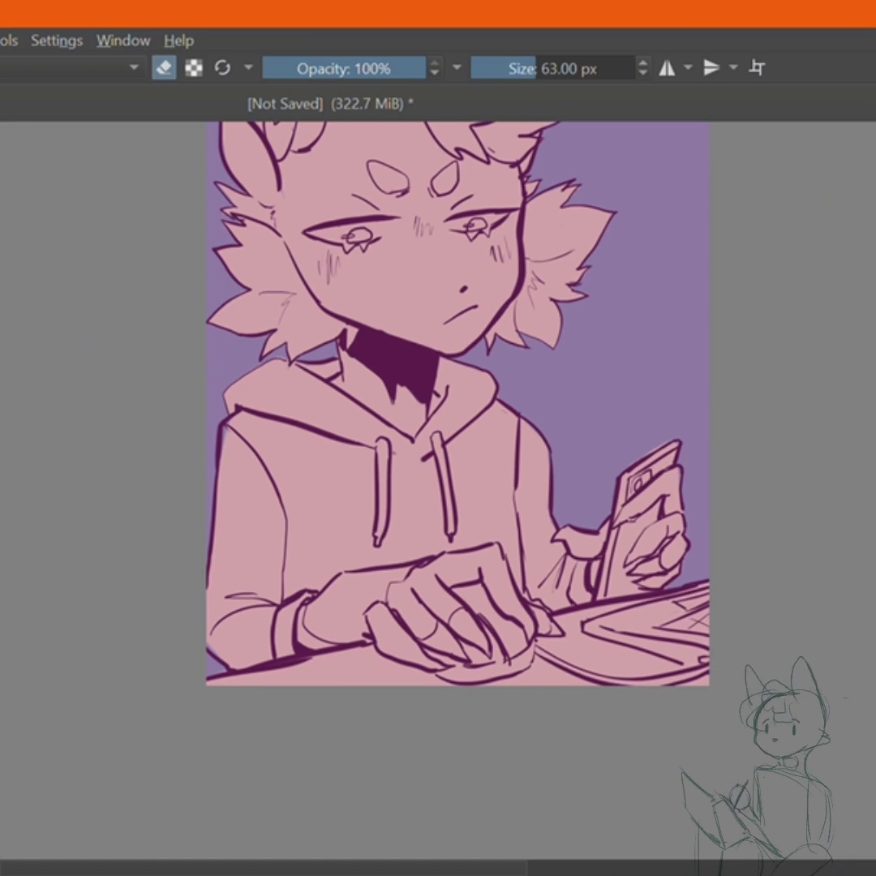
Change the character's base colour to white and bring the reference image above the line art
key(ctrl+z)
scroll(789, 607, down, 3)
scroll(790, 607, up, 3)
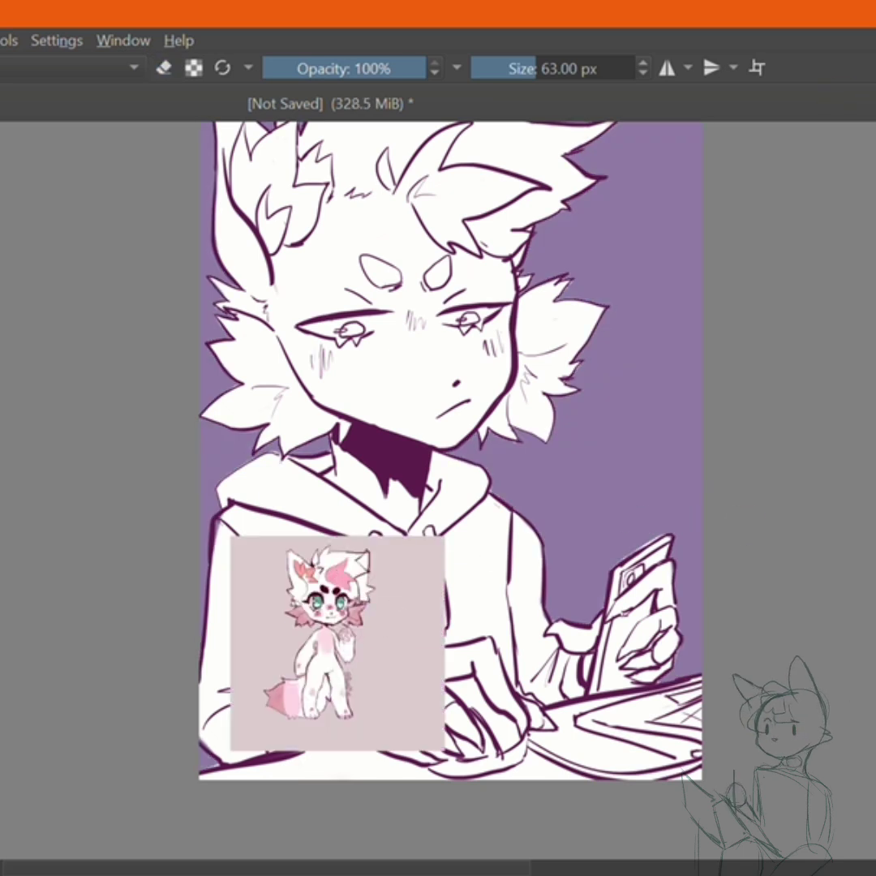
Colour the hair's front streak and small tuft pink, and erase the overspill with a 154 px eraser
scroll(452, 479, up, 2)
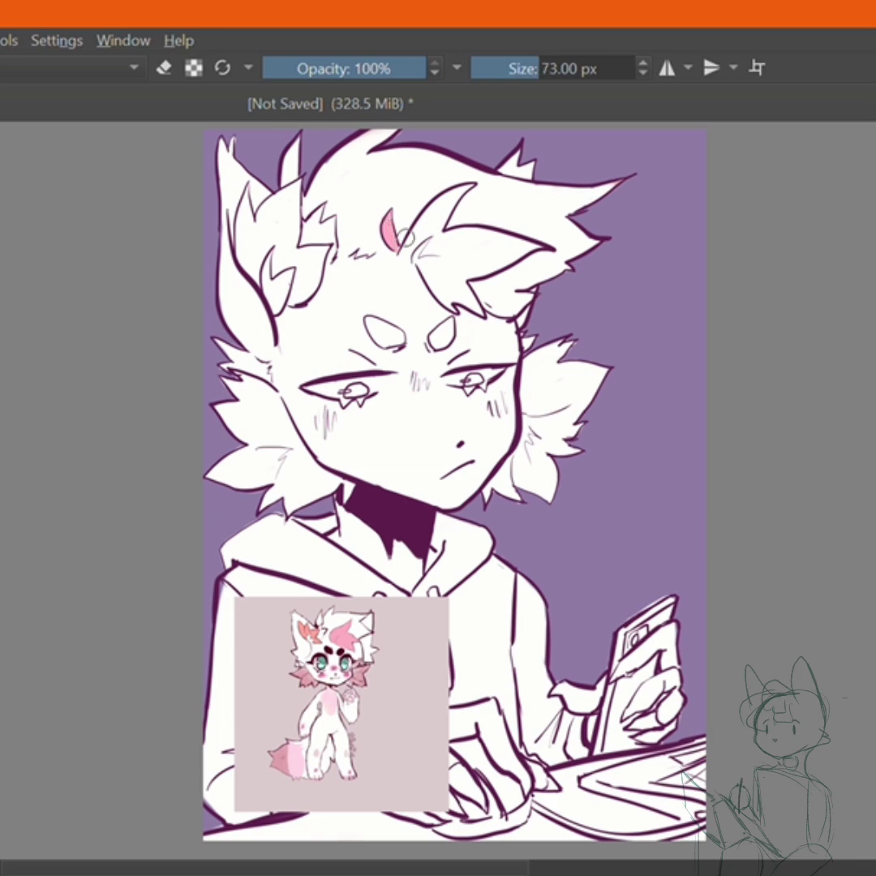
mouse_move(439, 200)
mouse_down()
mouse_move(373, 235)
mouse_move(494, 258)
mouse_up()
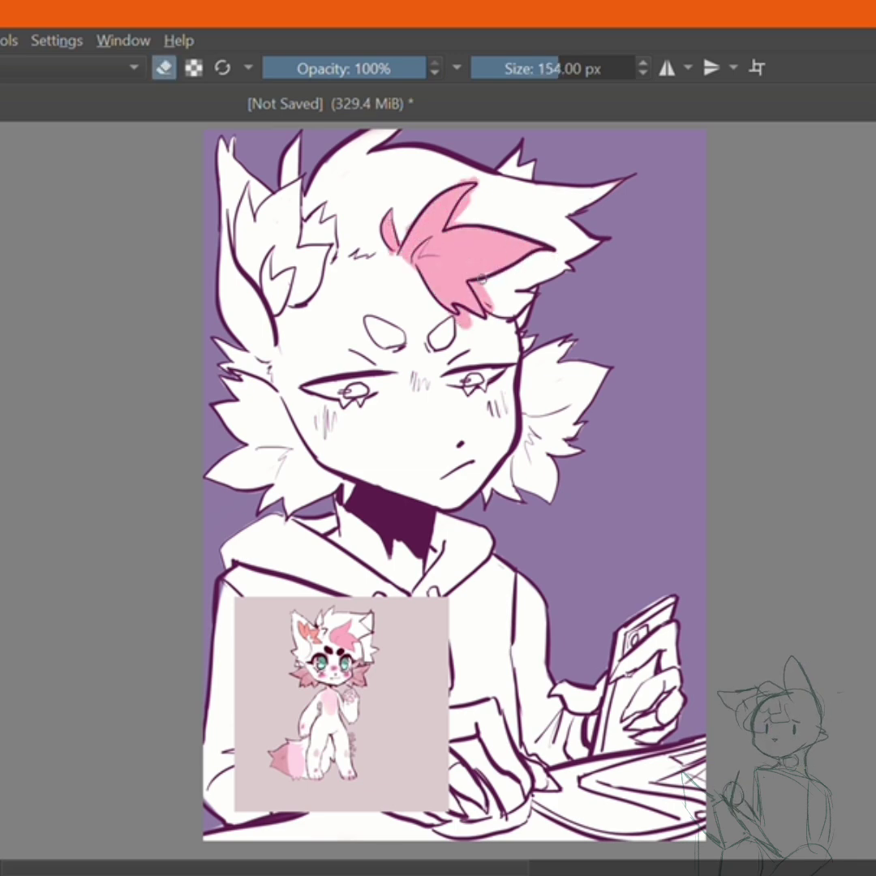
key(e)
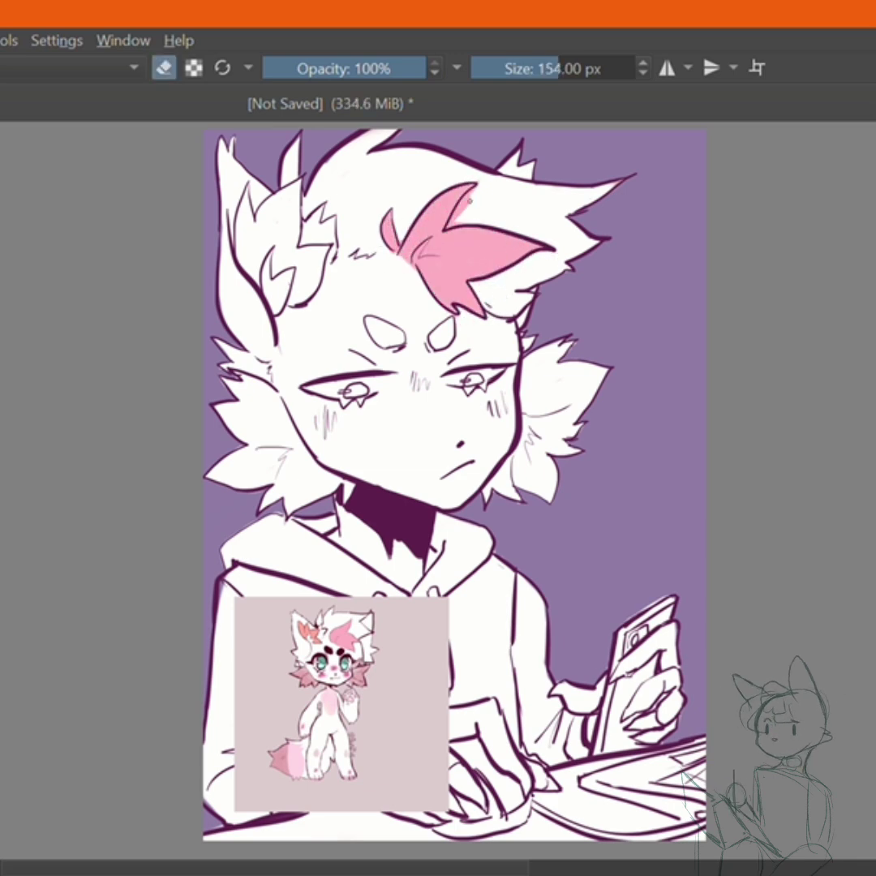
drag(484, 197, 564, 84)
key(e)
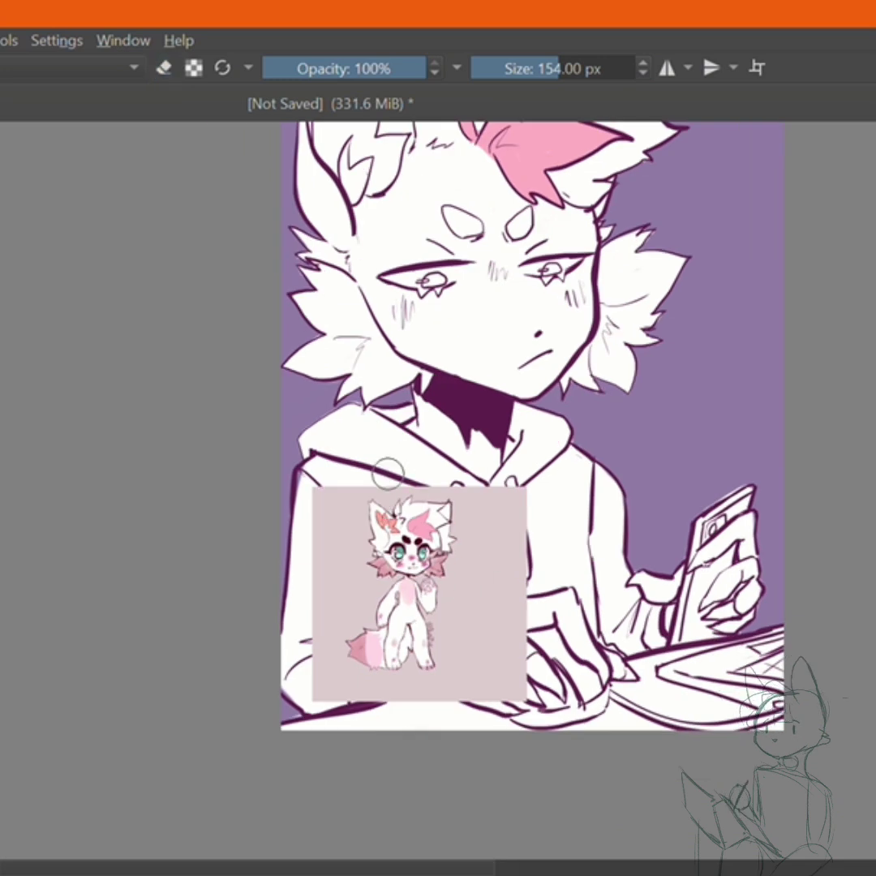
Colour the fur inside the large ear coral with a 154 px brush
drag(388, 473, 391, 647)
drag(345, 284, 325, 306)
key(ctrl+z)
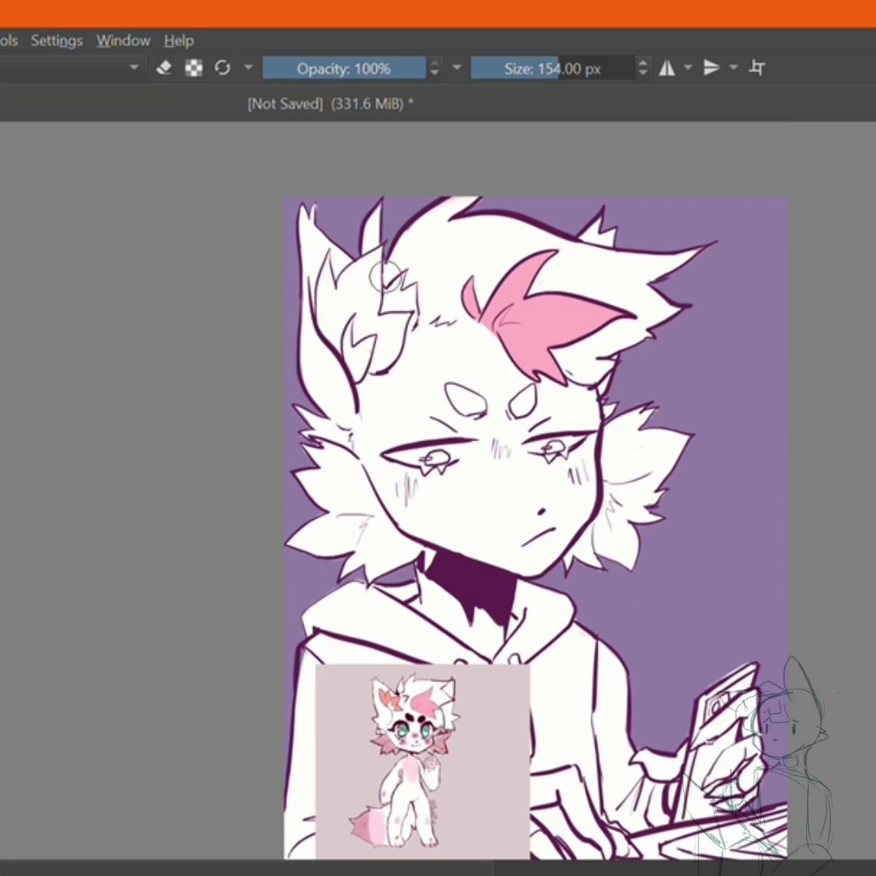
mouse_move(329, 318)
mouse_down()
mouse_move(339, 284)
mouse_move(369, 247)
mouse_move(407, 358)
mouse_up()
key(e)
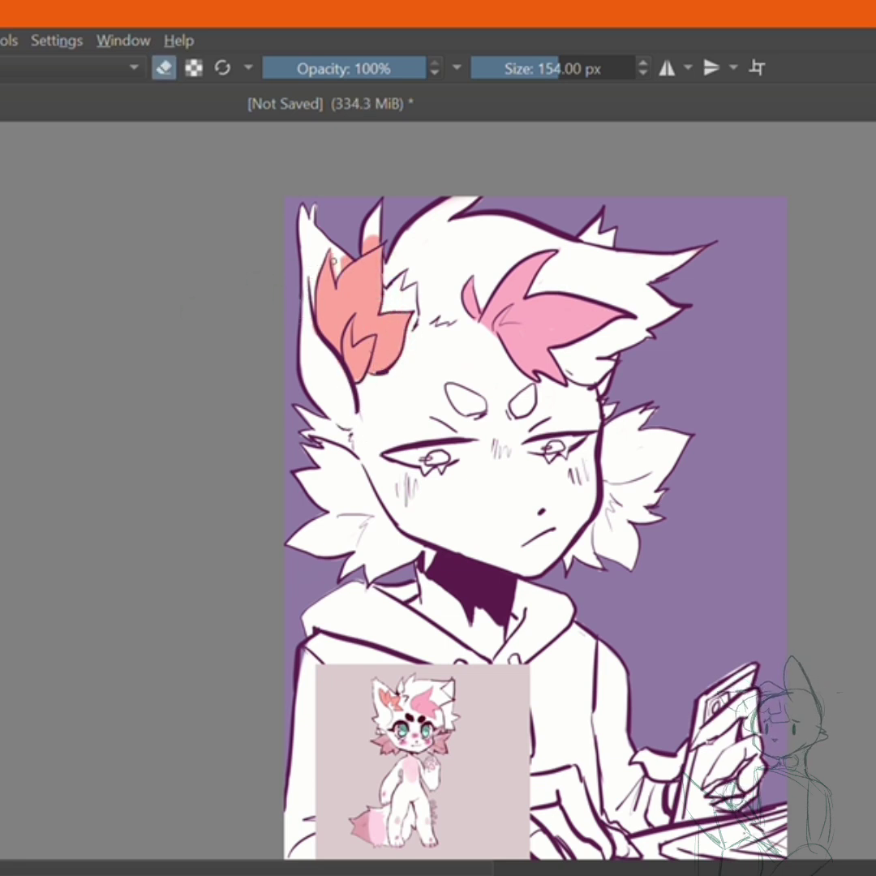
Erase the coral overspill around the inner ear fur and clear the small tuft inside it
key(e)
key(e)
scroll(527, 528, down, 3)
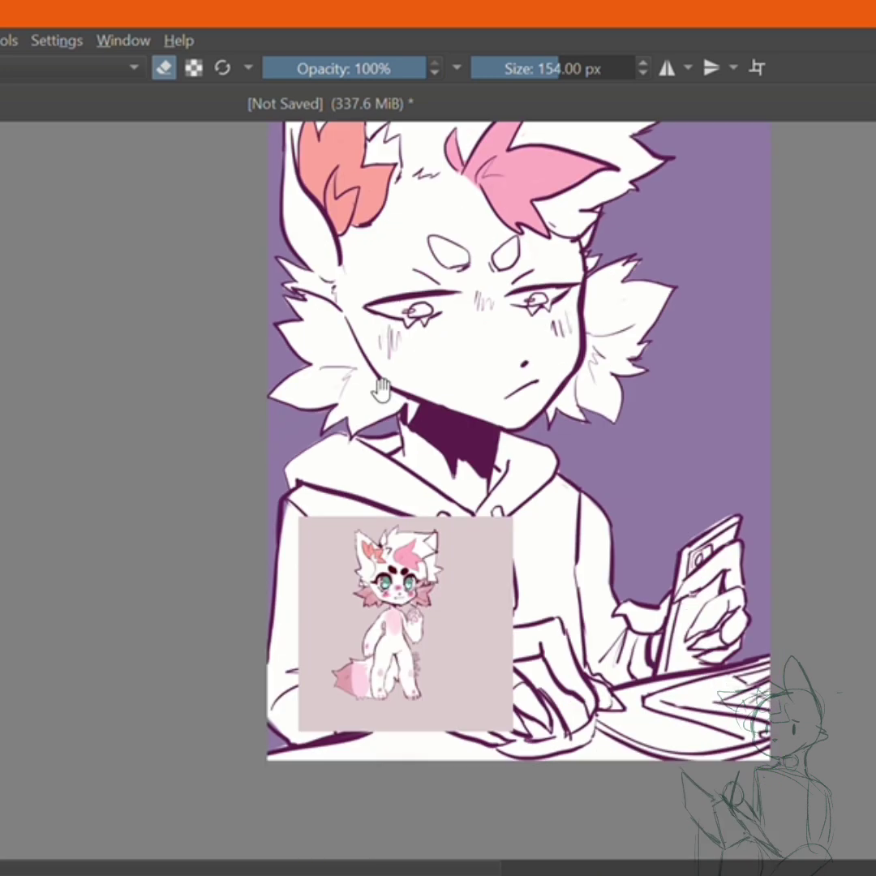
scroll(527, 527, up, 3)
key(e)
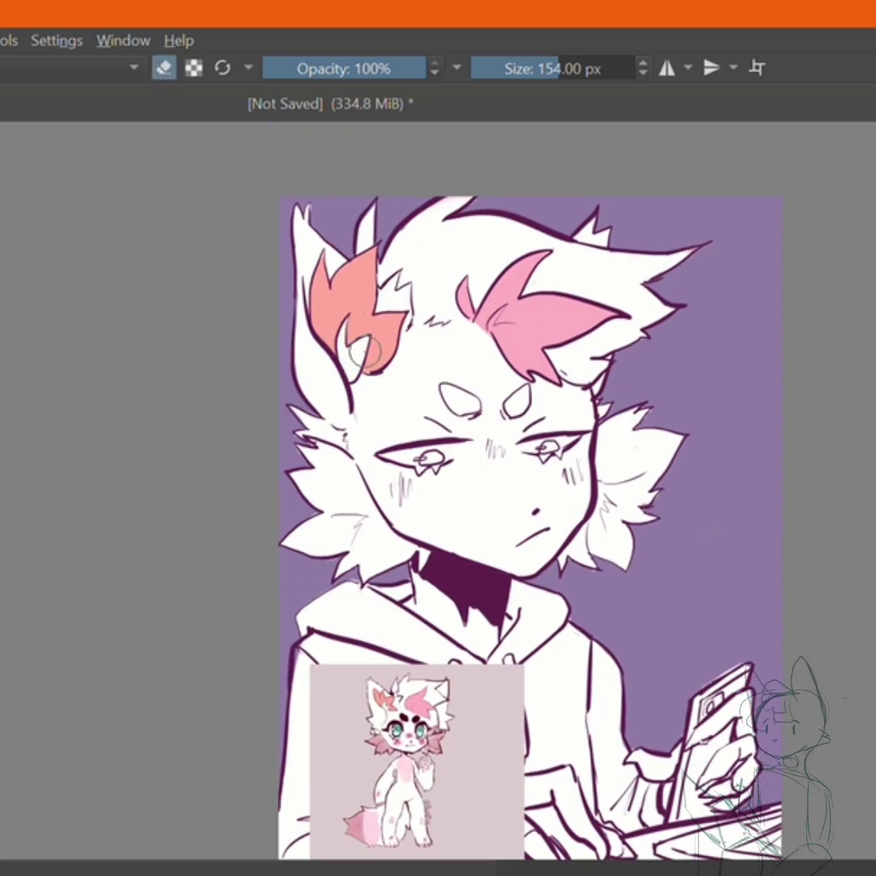
Colour the cheek fur tufts on both sides of the face dusty pink with a 154 px brush
scroll(372, 312, down, 3)
key(e)
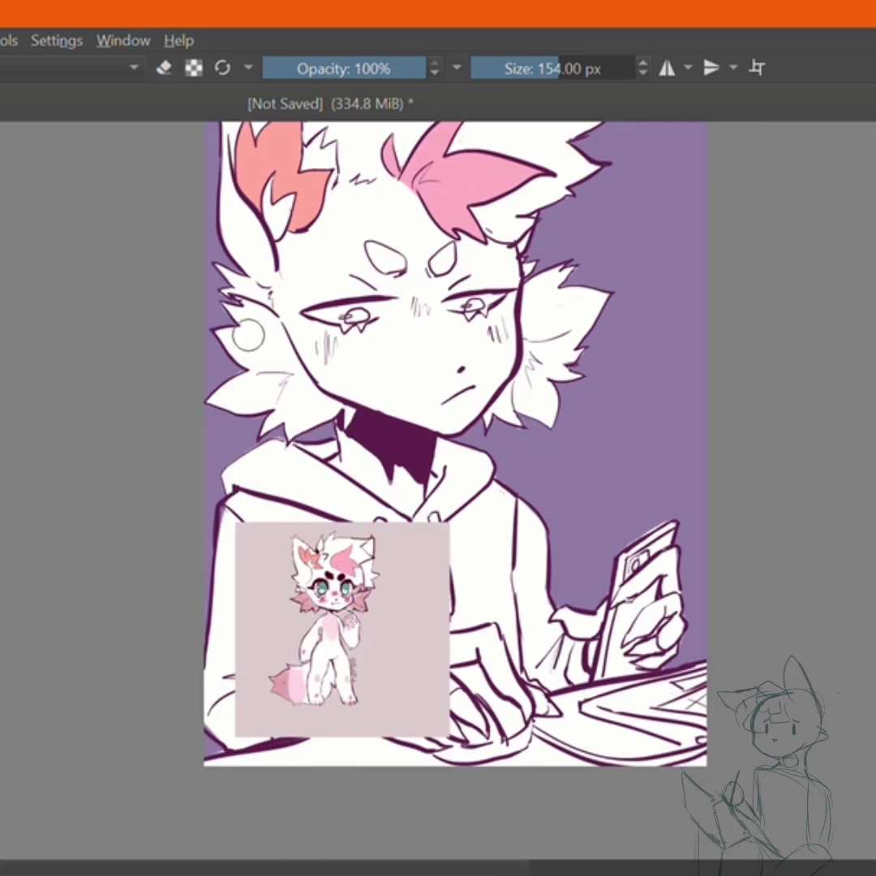
mouse_move(267, 375)
mouse_down()
mouse_move(227, 284)
mouse_move(207, 332)
mouse_move(322, 396)
mouse_up()
mouse_move(568, 279)
mouse_down()
mouse_move(554, 294)
mouse_move(560, 325)
mouse_move(509, 349)
mouse_up()
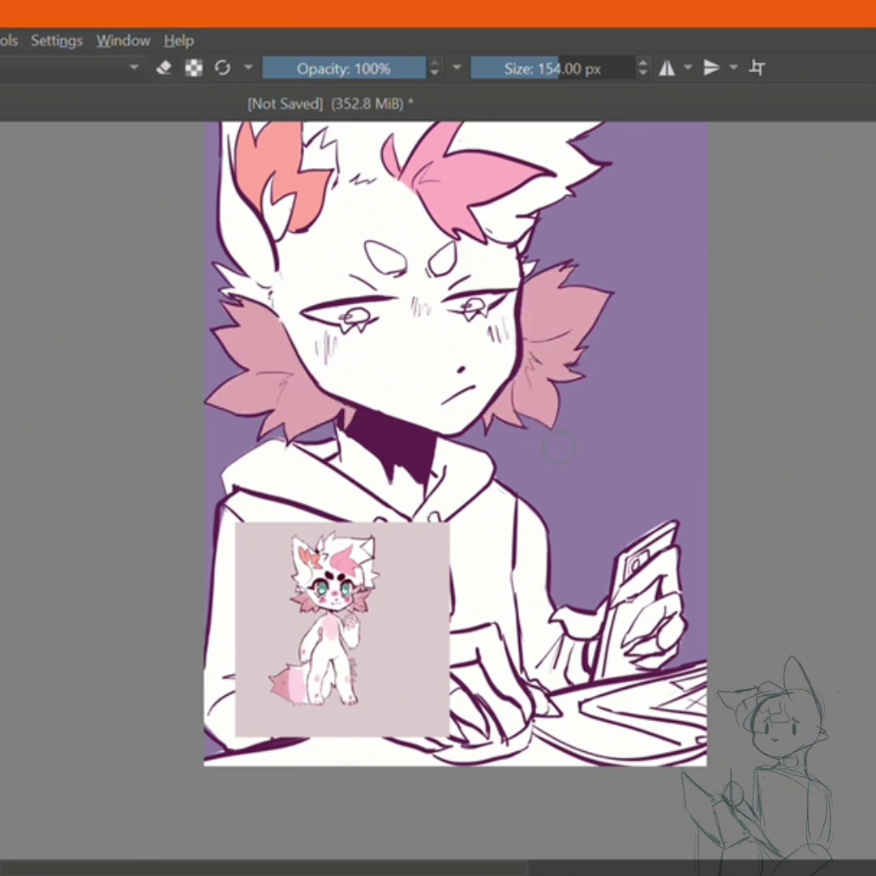
scroll(533, 439, down, 3)
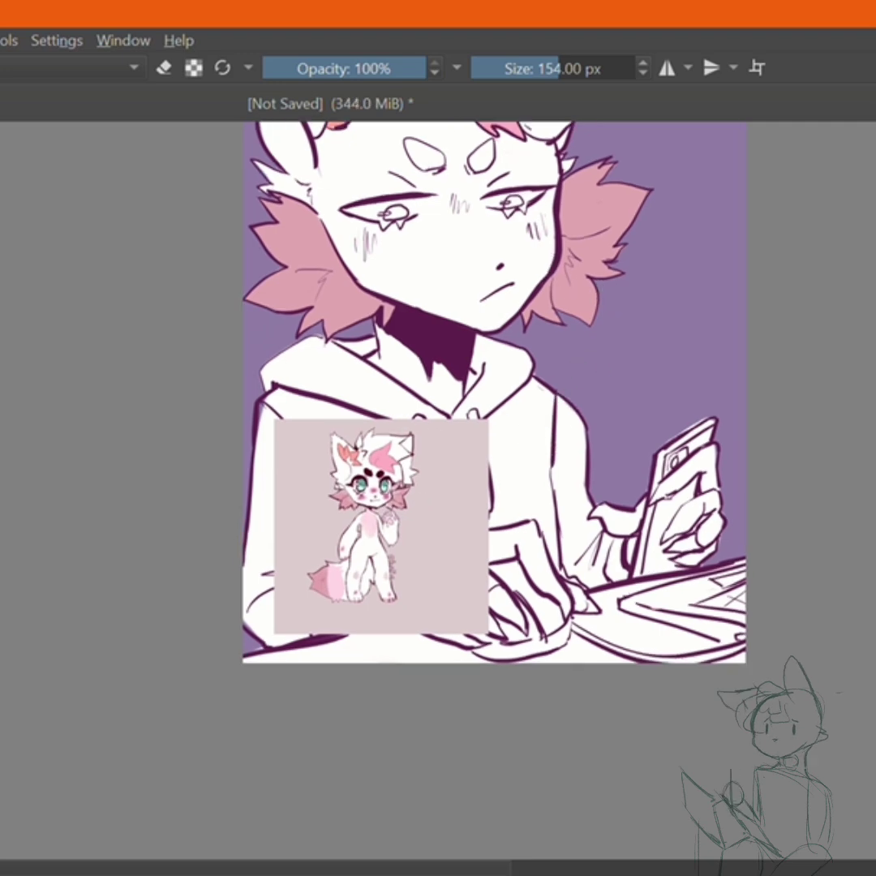
Colour the centre of the neck pale pink down to the hoodie's collar with a 154 px brush
key(e)
scroll(369, 486, up, 5)
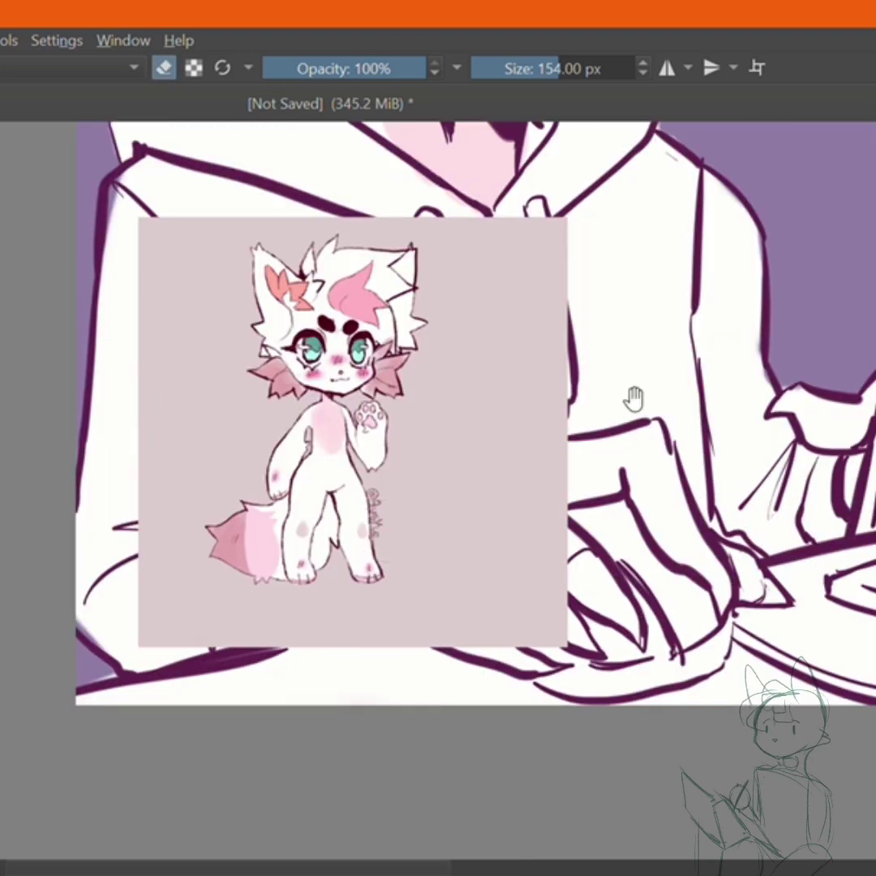
key(e)
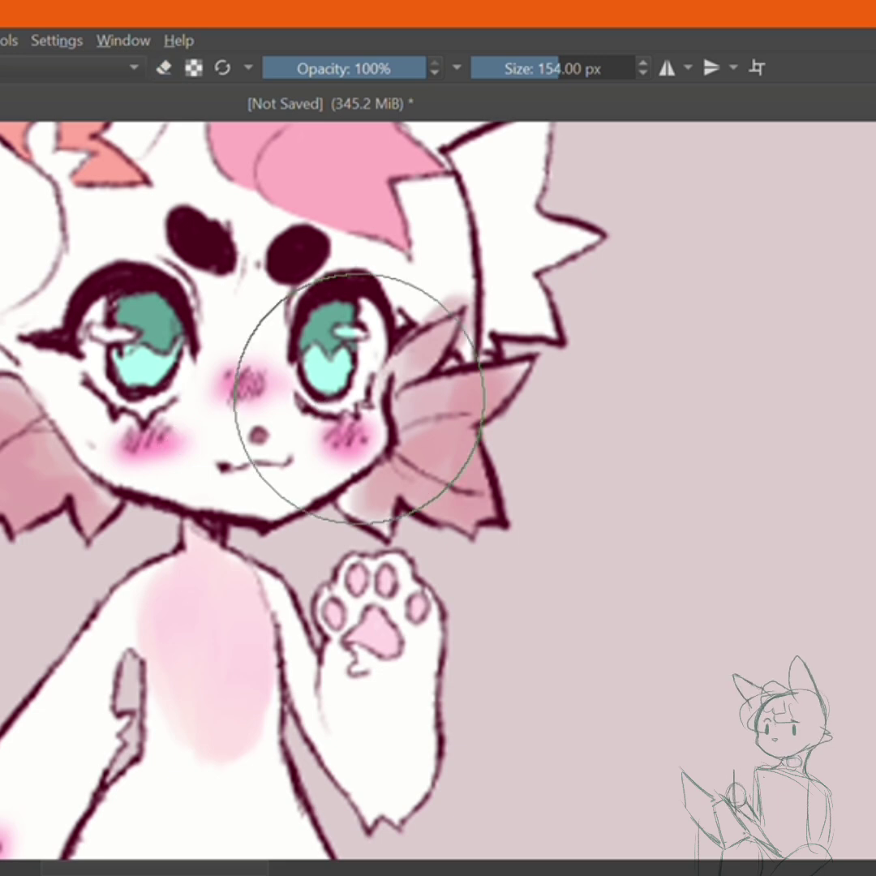
scroll(358, 400, down, 5)
scroll(543, 347, up, 4)
scroll(371, 357, up, 4)
click(372, 358)
key(ctrl+z)
key(F6)
click(13, 146)
drag(365, 349, 450, 357)
key(ctrl+z)
Paint soft pink blush on both cheeks and the nose bridge with a 281 px brush, adding stronger patches at 59 px
key(F6)
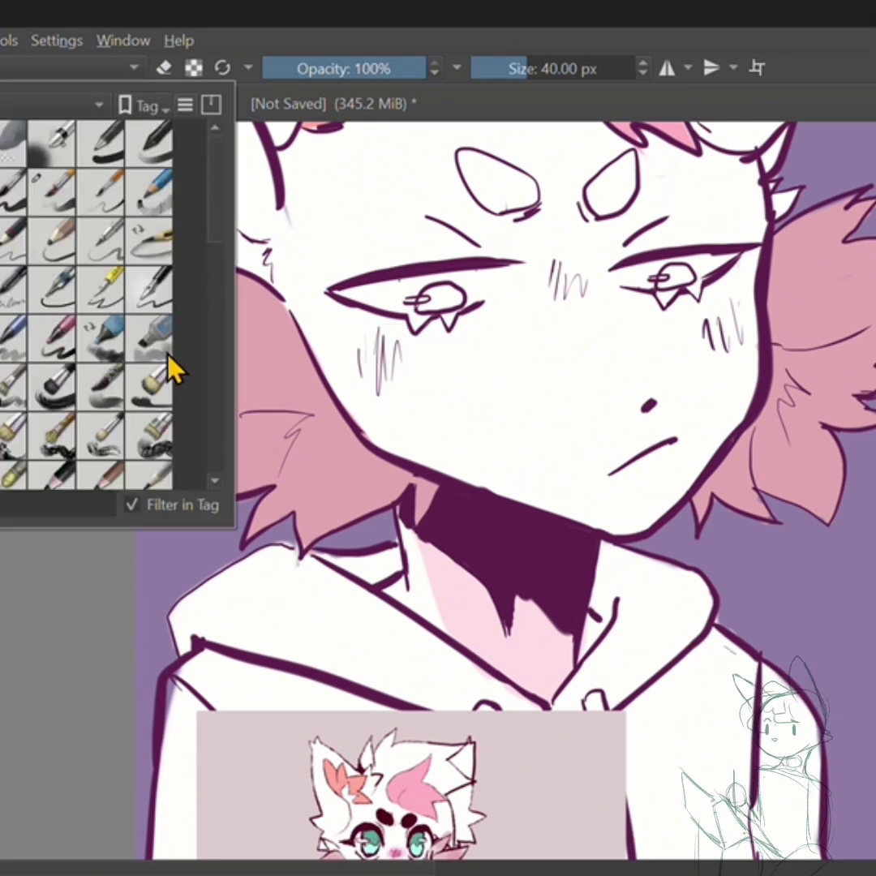
click(113, 320)
drag(371, 343, 469, 352)
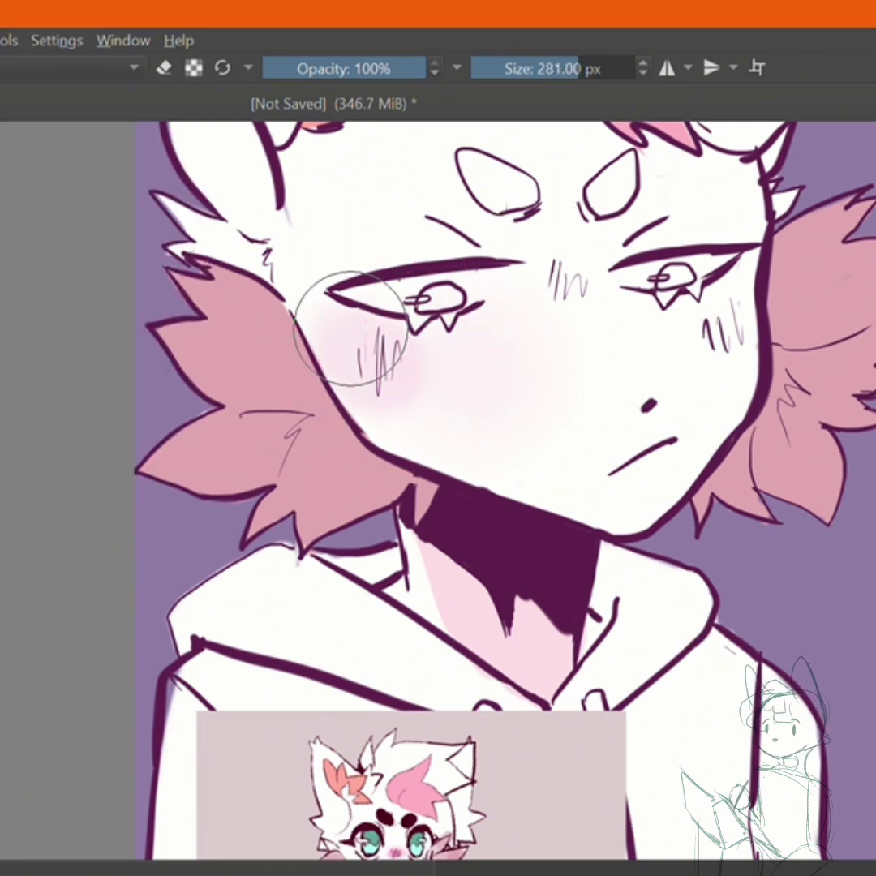
drag(381, 371, 666, 329)
mouse_move(406, 293)
mouse_down()
mouse_move(381, 357)
mouse_move(409, 353)
mouse_up()
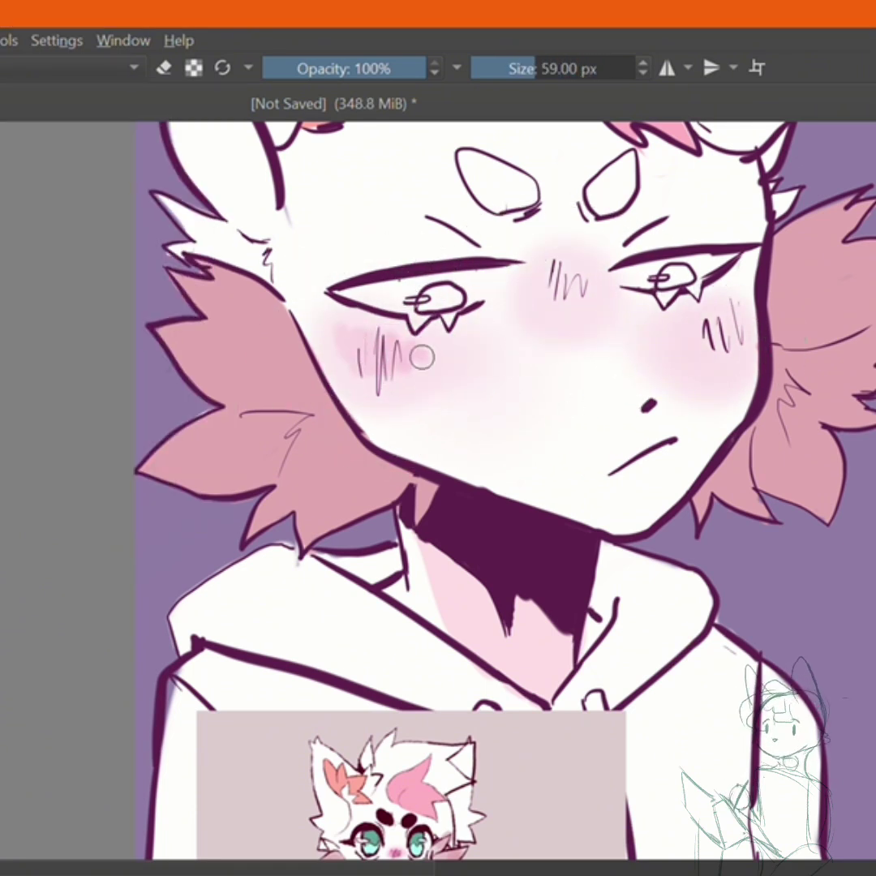
drag(558, 300, 588, 288)
mouse_move(706, 337)
mouse_down()
mouse_move(716, 330)
mouse_move(685, 300)
mouse_move(694, 382)
mouse_up()
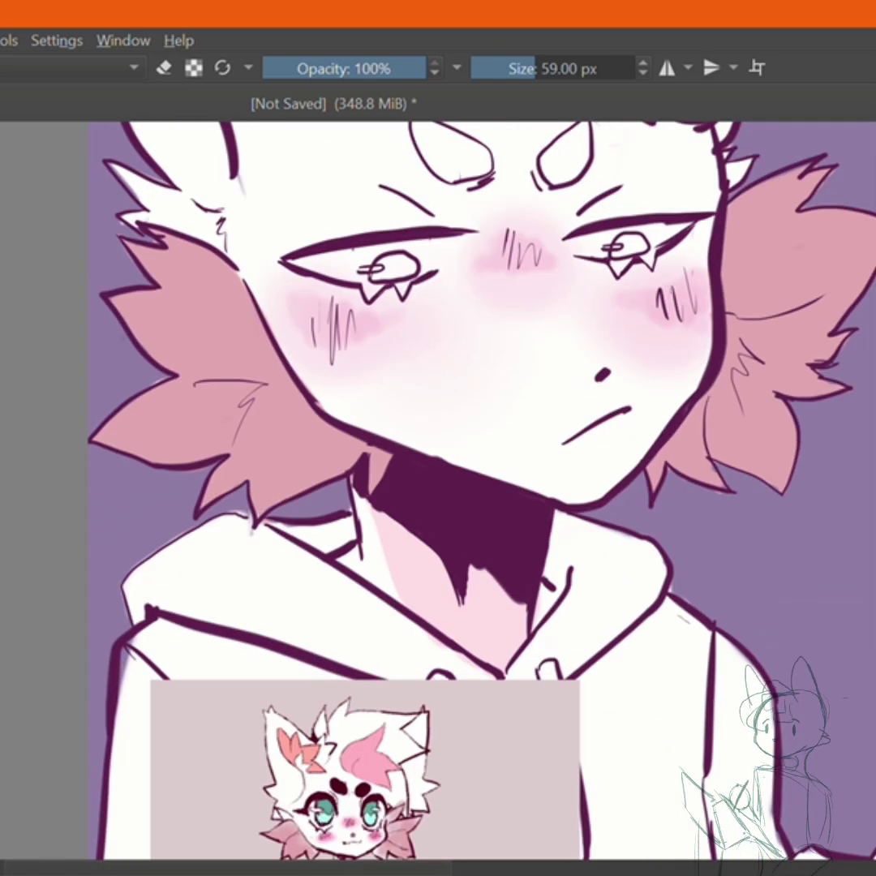
Fill both irises with light aqua using a 154 px brush
click(52, 231)
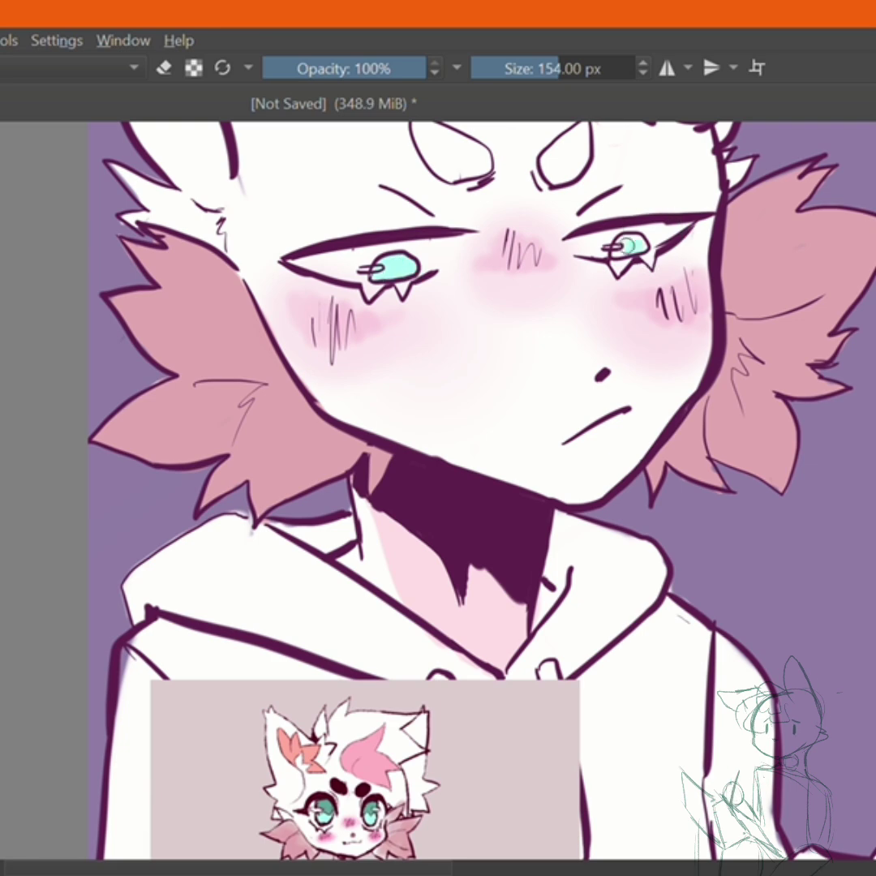
drag(537, 360, 468, 31)
drag(380, 295, 375, 710)
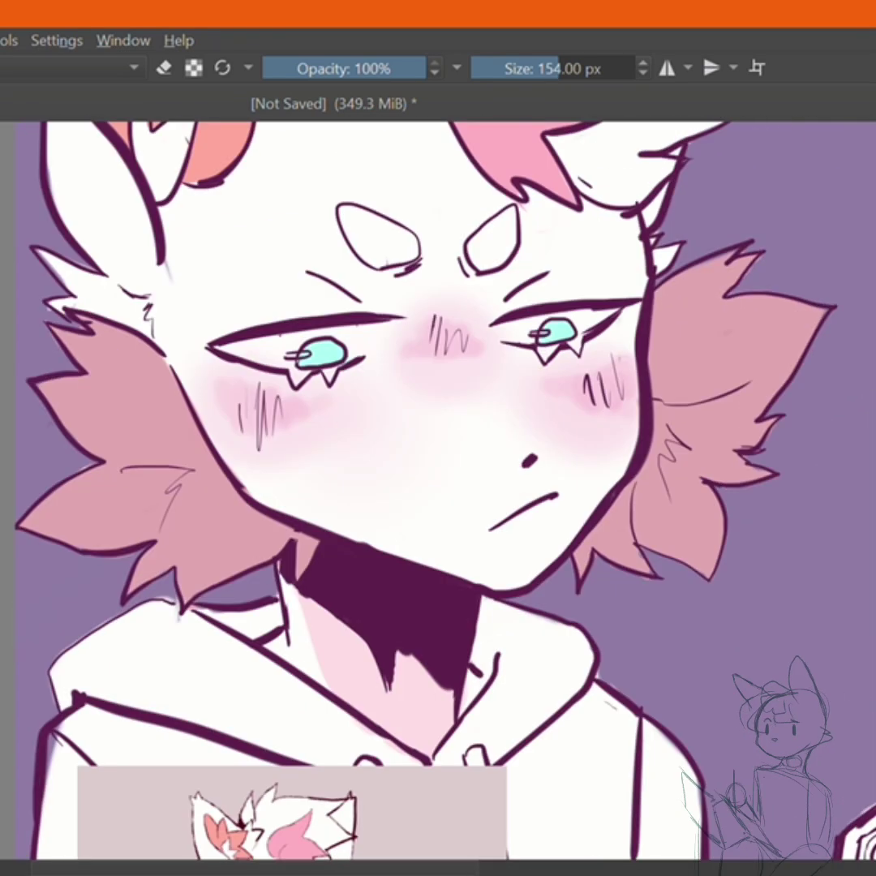
Fill both eyebrows with dark maroon using a 154 px brush and clean up their edges with the eraser
drag(294, 228, 324, 191)
key(e)
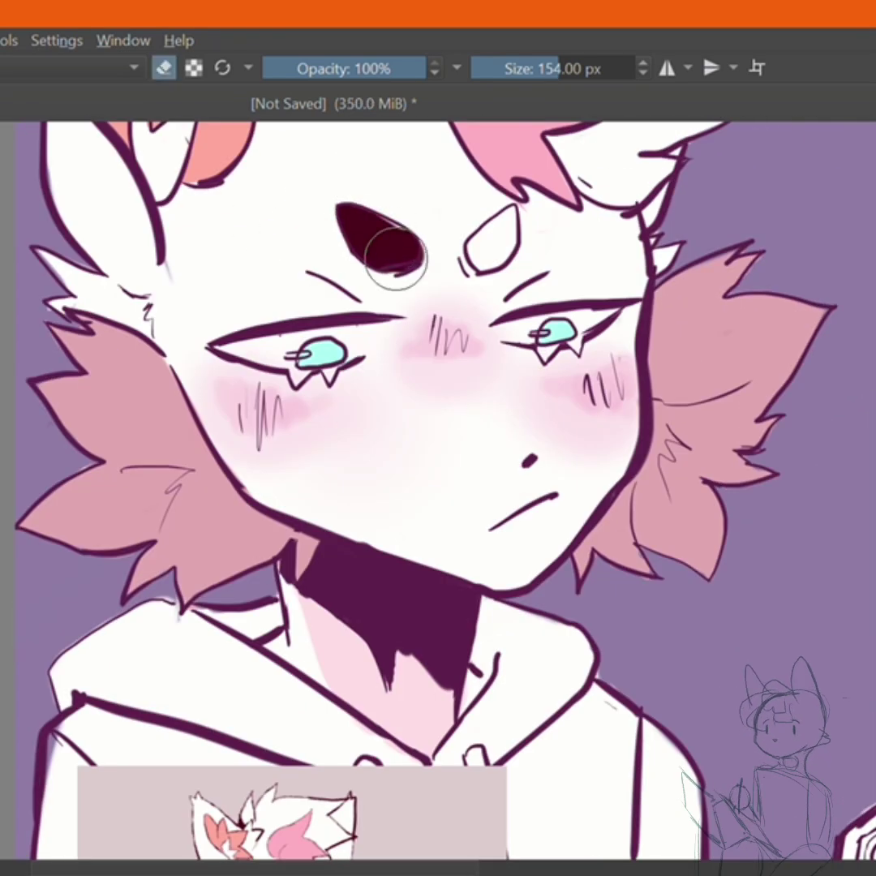
drag(491, 250, 487, 231)
key(e)
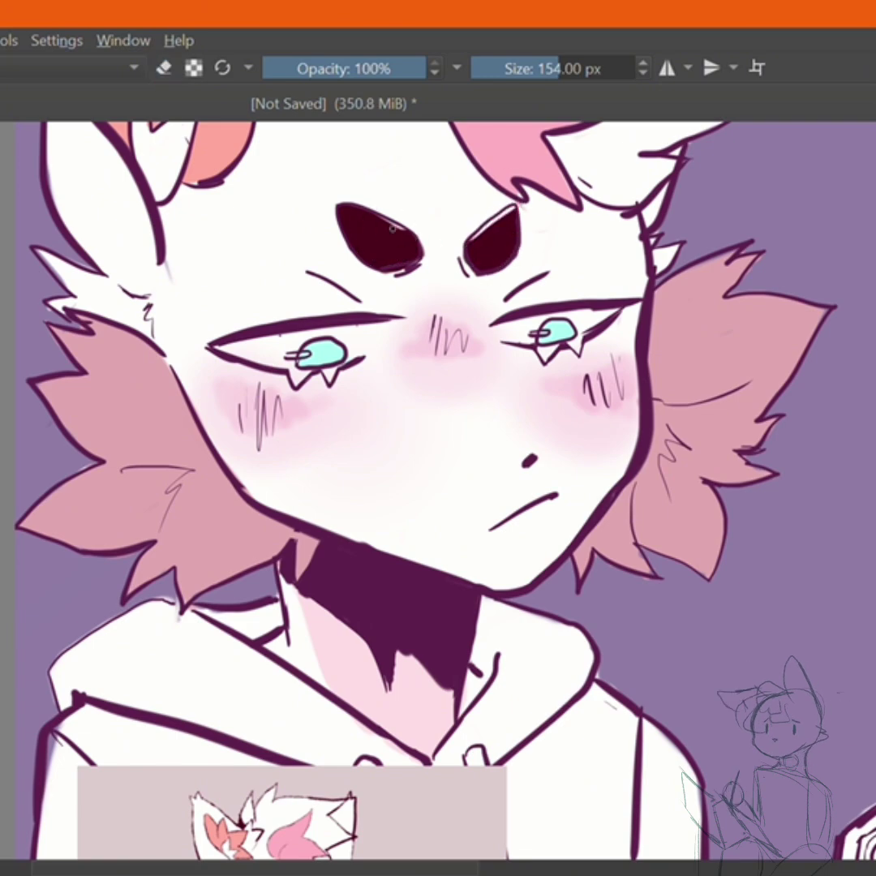
Shade the upper part of both irises with the darker teal from the reference character's eyes
scroll(244, 636, down, 5)
scroll(247, 636, up, 2)
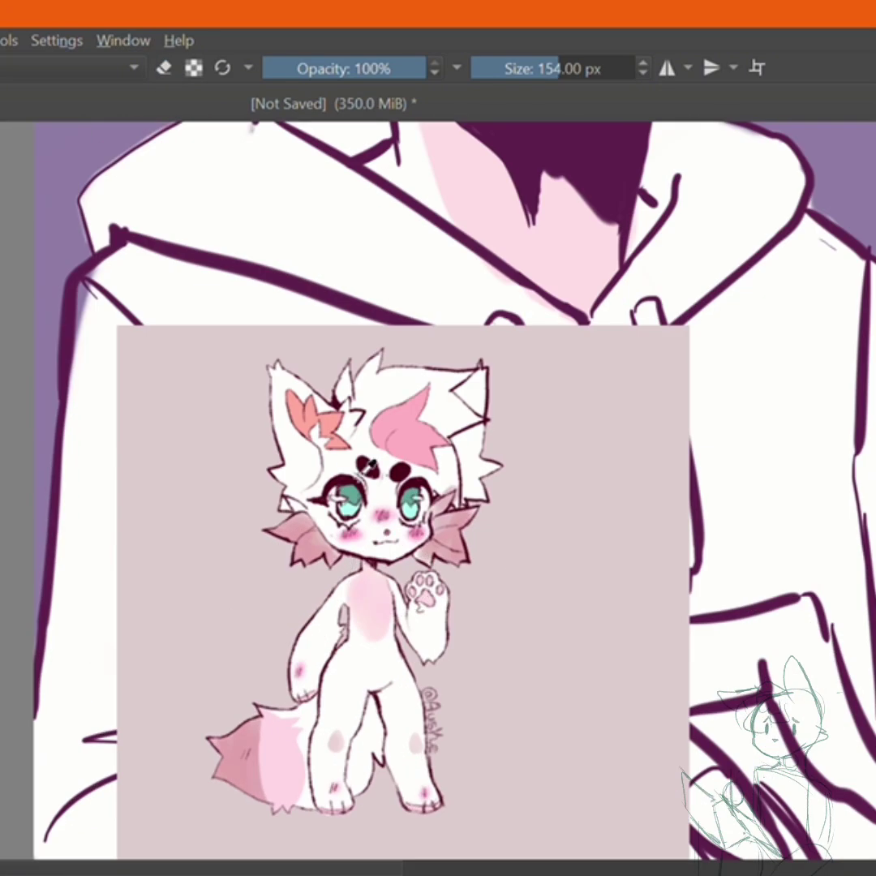
scroll(398, 448, up, 5)
scroll(303, 460, down, 6)
scroll(383, 410, up, 5)
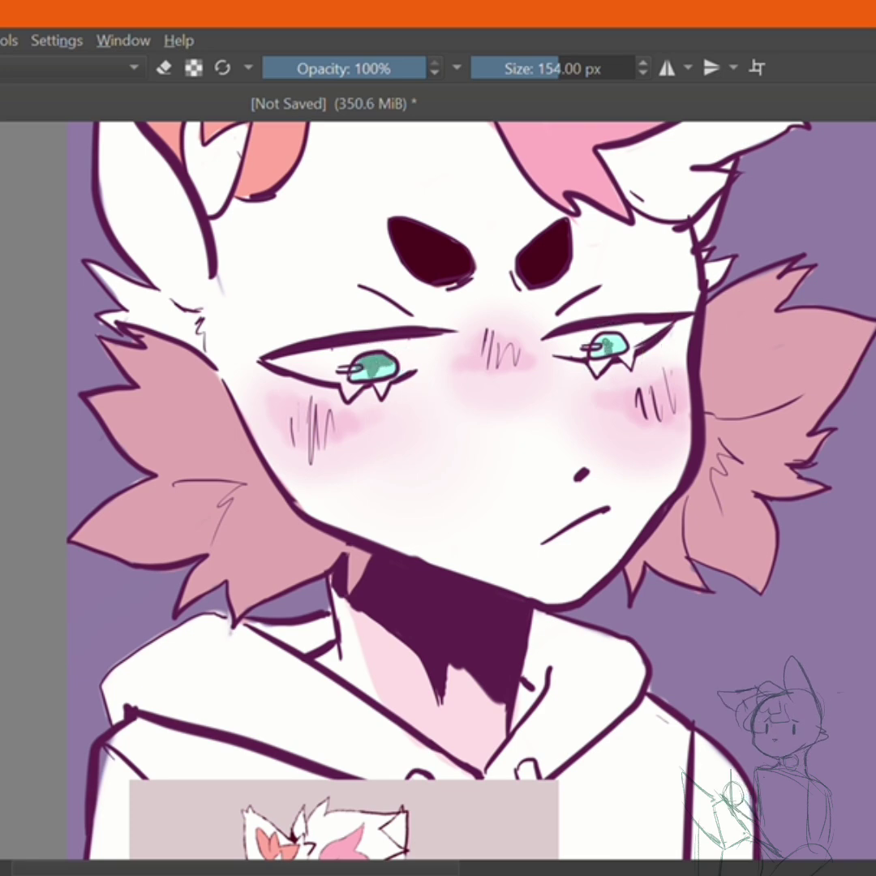
Paint light pink markings on the phone hand's thumb and fingers and along the fingers of the mouse hand
scroll(626, 268, down, 5)
scroll(602, 309, right, 3)
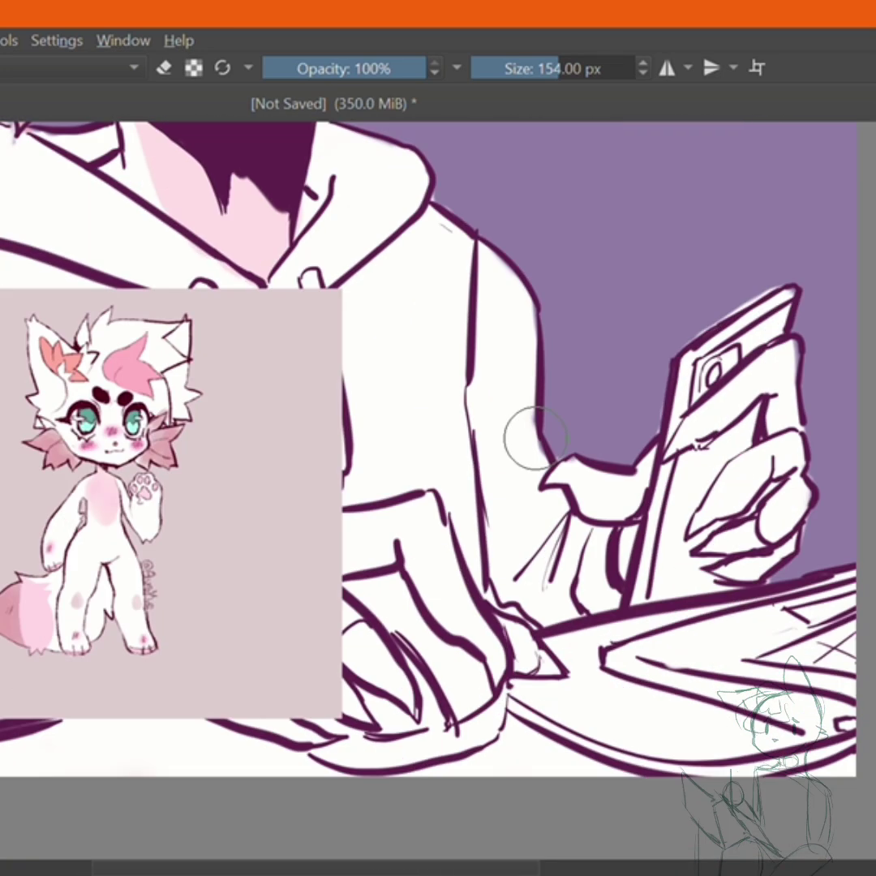
scroll(438, 438, up, 5)
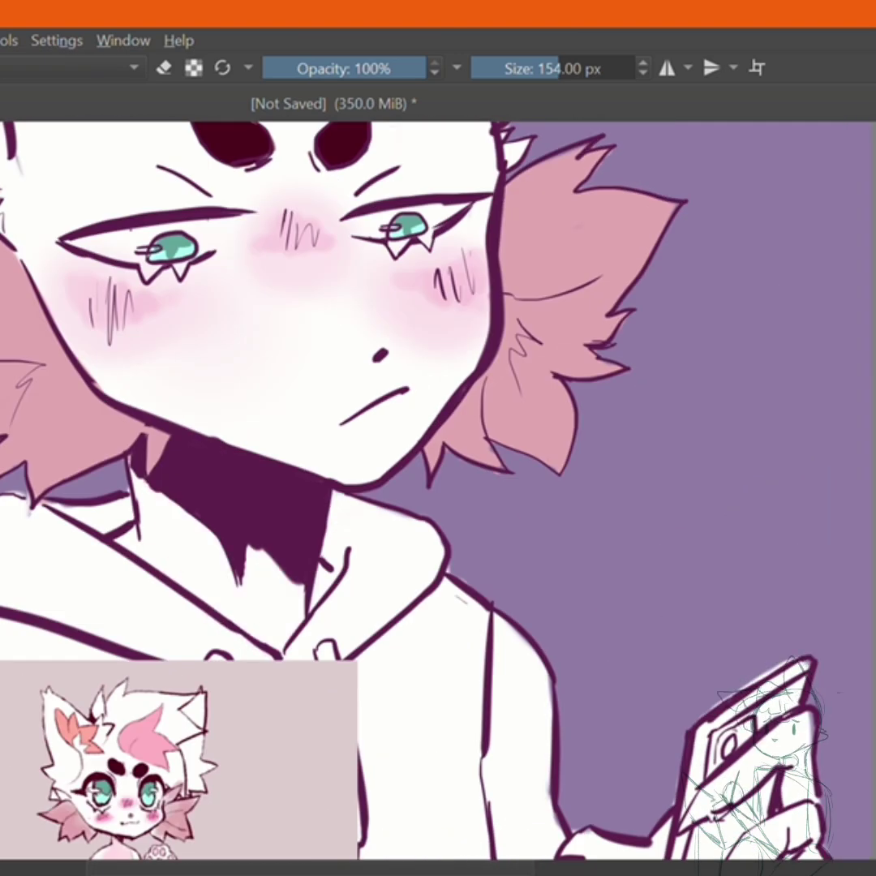
scroll(438, 438, down, 5)
scroll(439, 438, down, 1)
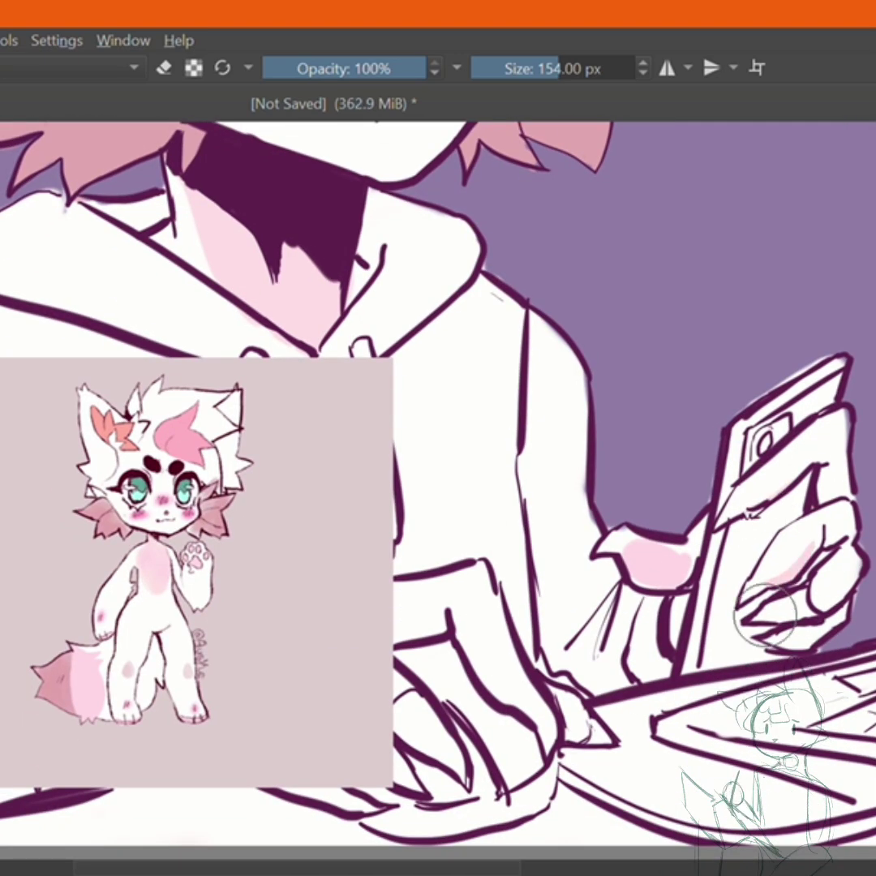
scroll(625, 557, down, 2)
drag(657, 599, 638, 528)
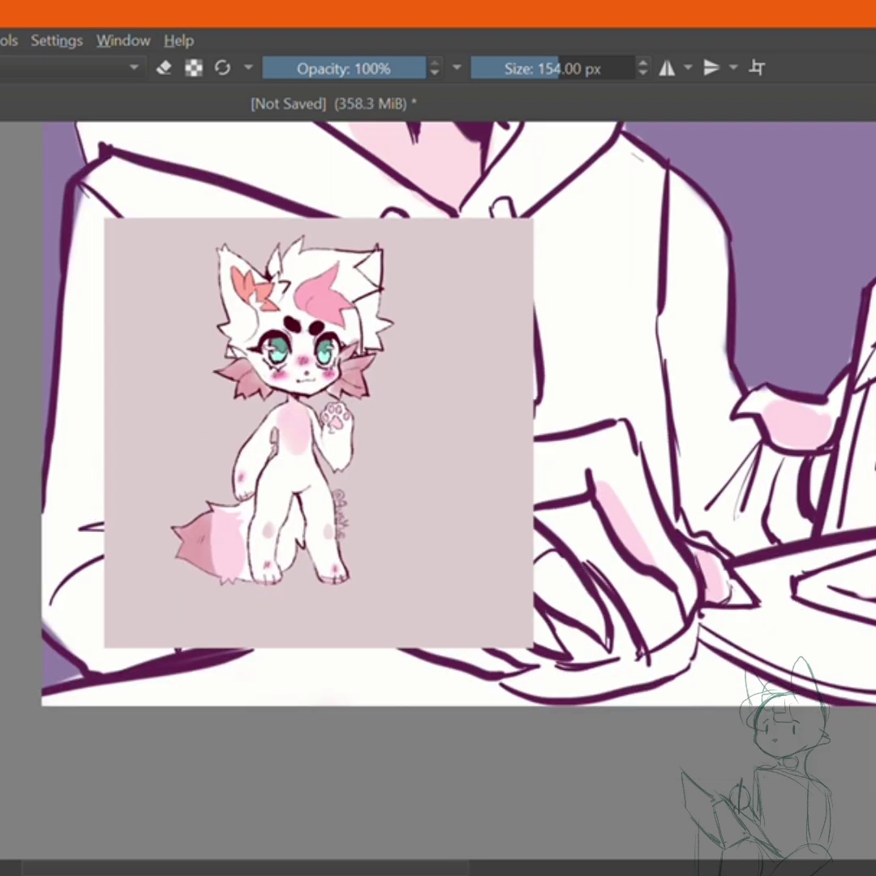
drag(539, 536, 478, 647)
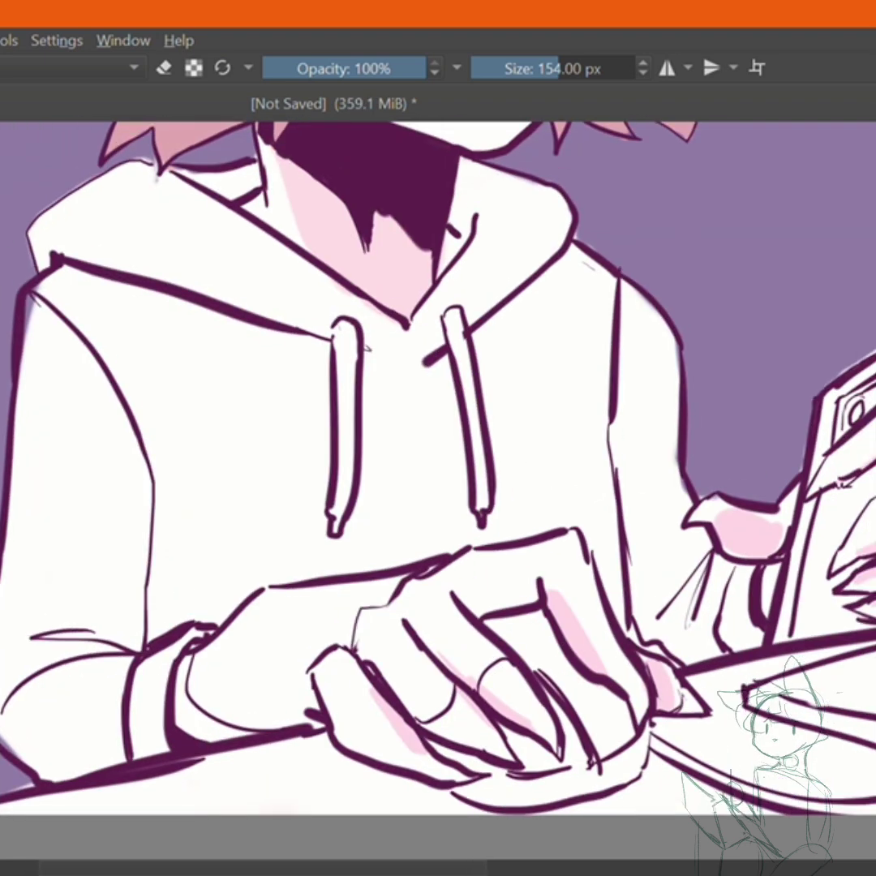
Colour the whole hoodie, including hood, sleeves and drawstrings, dusty brown with a 154 px brush
mouse_move(199, 519)
mouse_down()
mouse_move(389, 341)
mouse_move(470, 457)
mouse_up()
mouse_move(325, 382)
mouse_down()
mouse_move(97, 333)
mouse_move(178, 308)
mouse_move(253, 312)
mouse_move(284, 371)
mouse_move(406, 387)
mouse_up()
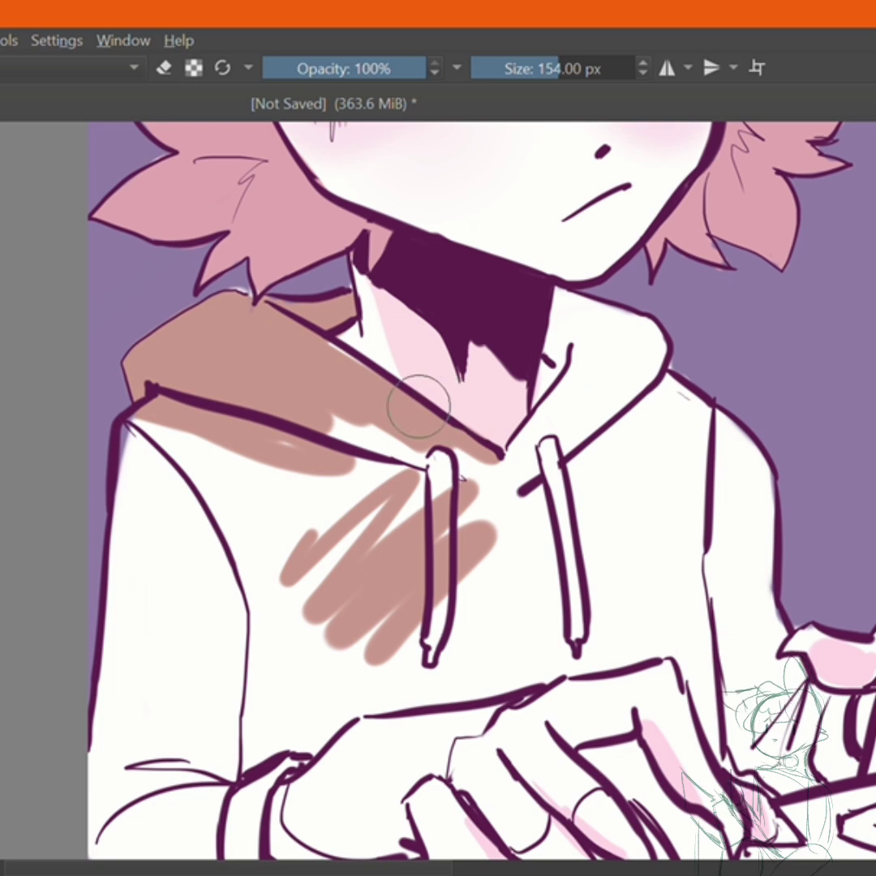
mouse_move(394, 463)
mouse_down()
mouse_move(520, 544)
mouse_move(527, 474)
mouse_move(625, 357)
mouse_move(684, 623)
mouse_move(593, 568)
mouse_move(641, 430)
mouse_up()
mouse_move(211, 469)
mouse_down()
mouse_move(250, 342)
mouse_move(211, 358)
mouse_move(373, 529)
mouse_move(420, 358)
mouse_move(186, 509)
mouse_move(203, 625)
mouse_move(289, 730)
mouse_move(475, 538)
mouse_move(565, 472)
mouse_up()
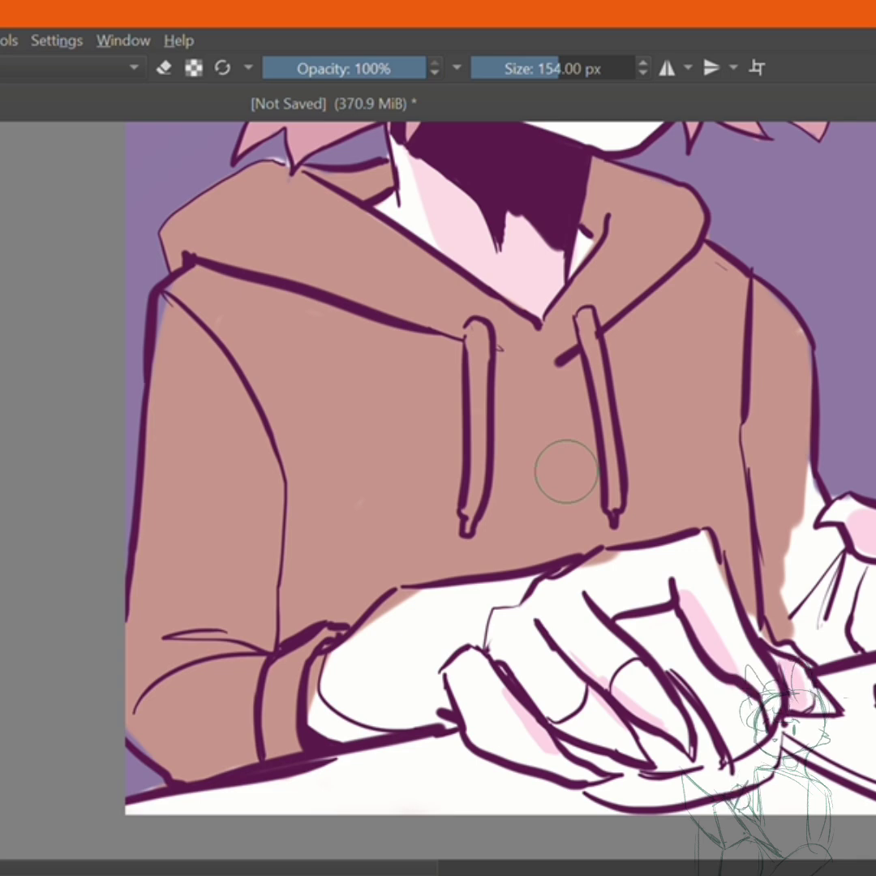
mouse_move(565, 472)
mouse_down()
mouse_move(411, 383)
mouse_move(713, 523)
mouse_up()
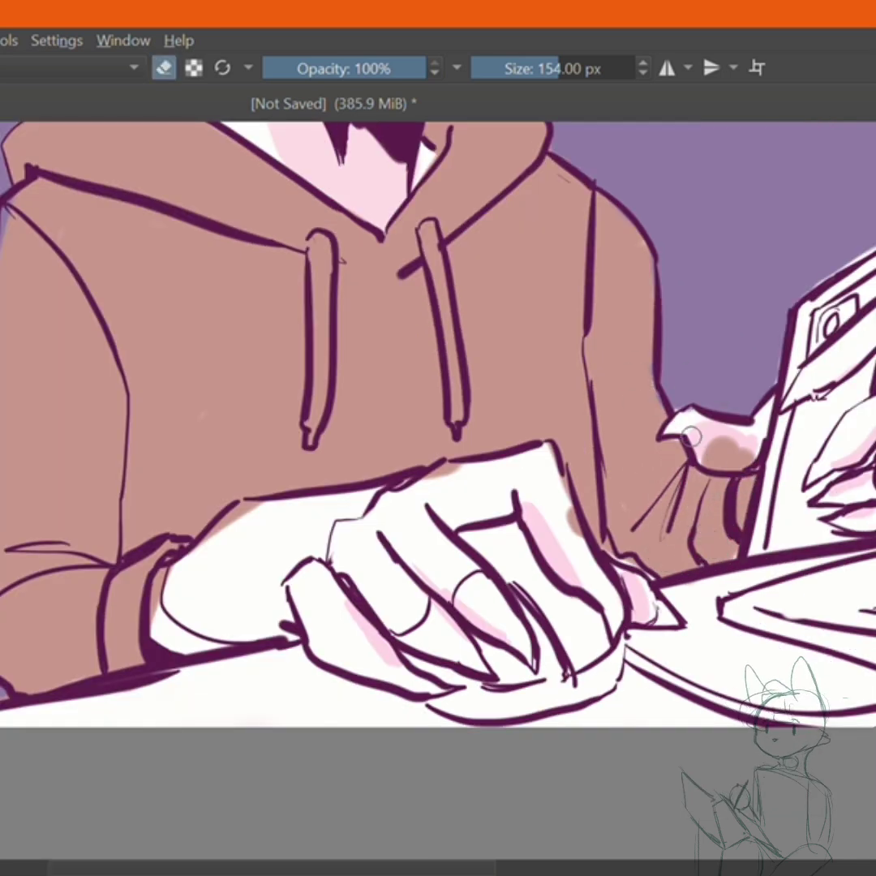
Erase the brown overspill from both hands with a 154 px eraser
drag(584, 418, 654, 411)
drag(430, 393, 319, 499)
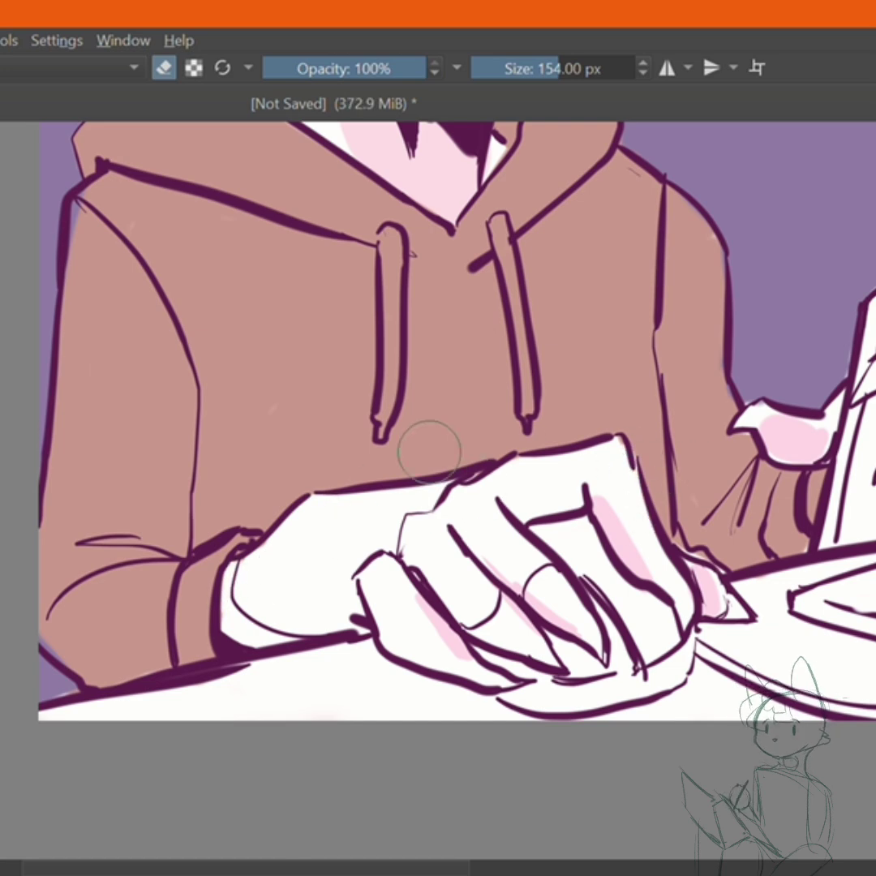
drag(430, 453, 645, 724)
scroll(587, 626, up, 4)
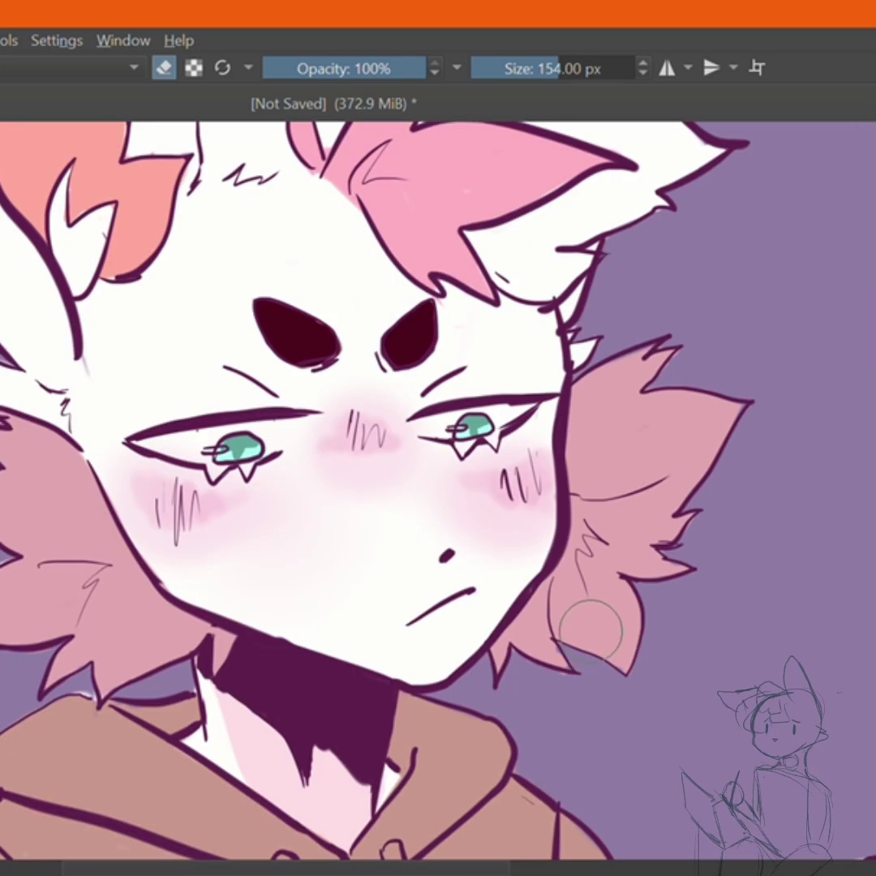
Colour the computer mouse and its cable deep pink and the laptop's keyboard area reddish brown, erasing overspill along the cable
drag(739, 494, 688, 812)
scroll(809, 561, up, 5)
scroll(809, 562, down, 4)
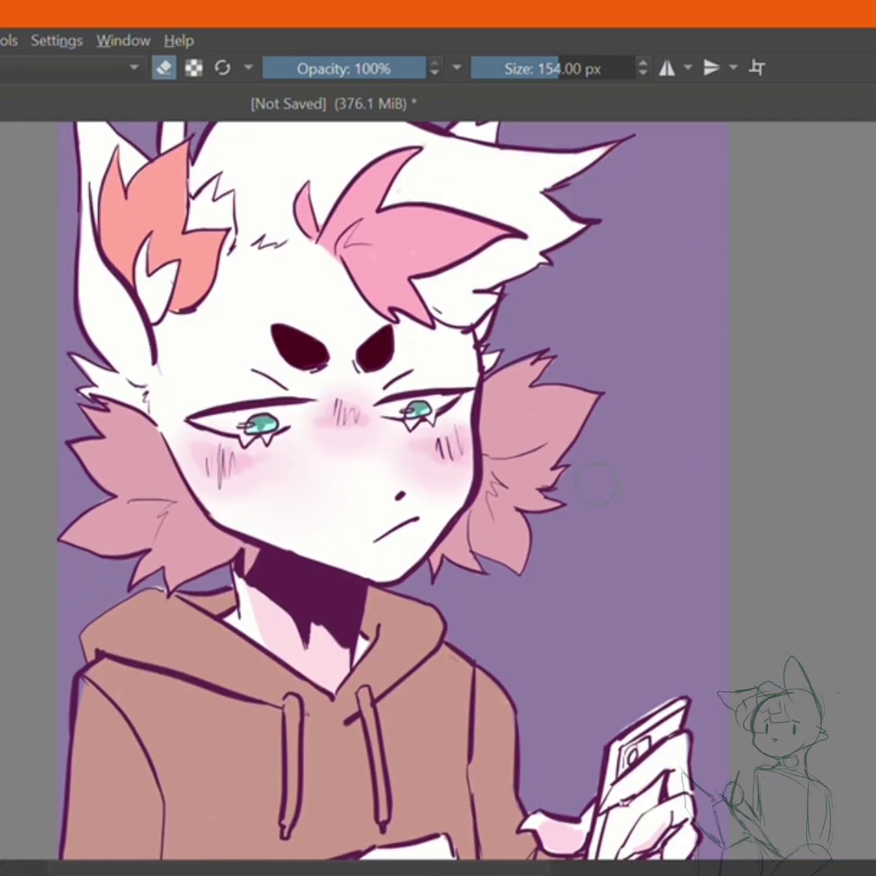
drag(681, 717, 629, 567)
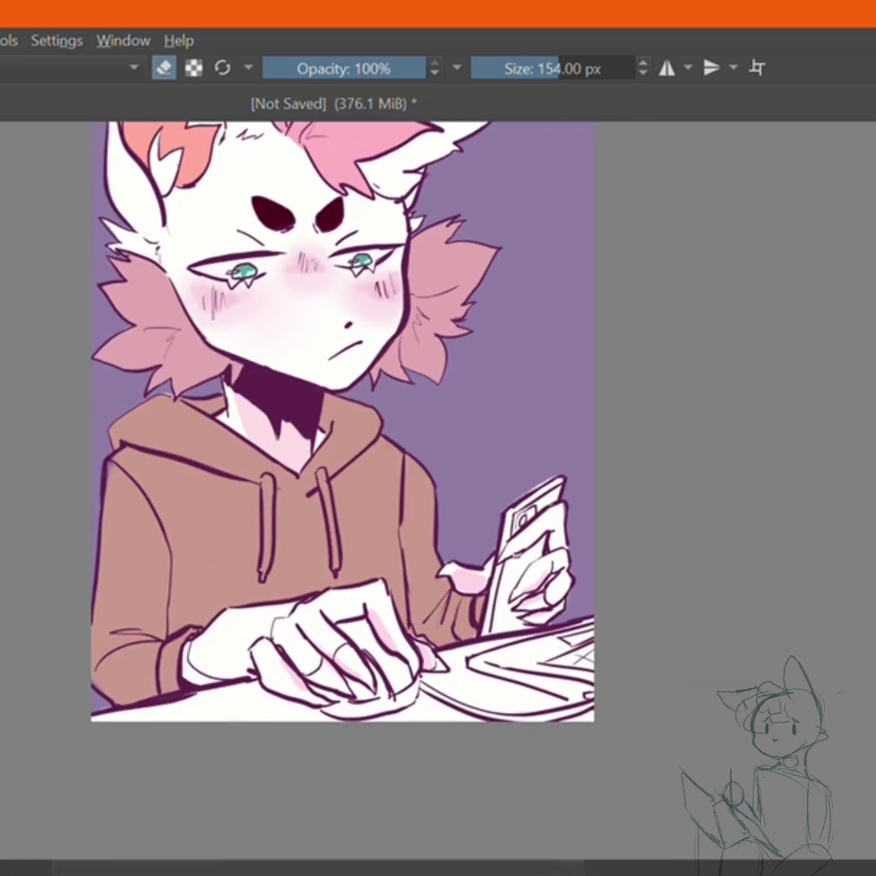
mouse_move(504, 697)
mouse_down()
mouse_move(535, 665)
mouse_move(587, 693)
mouse_up()
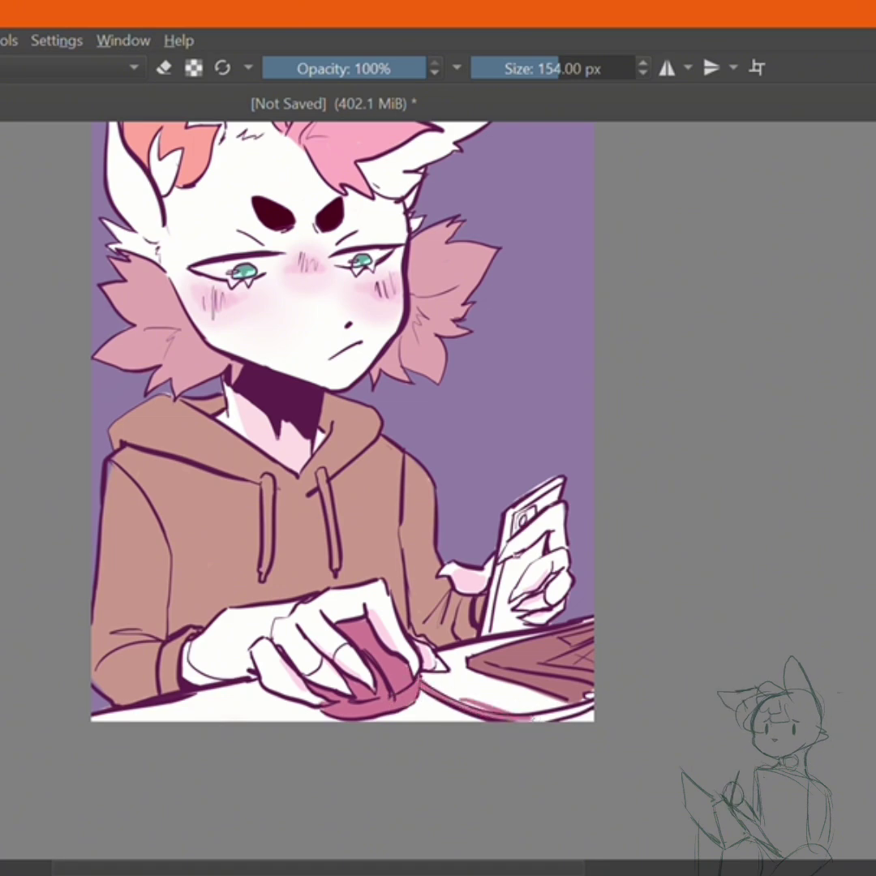
key(e)
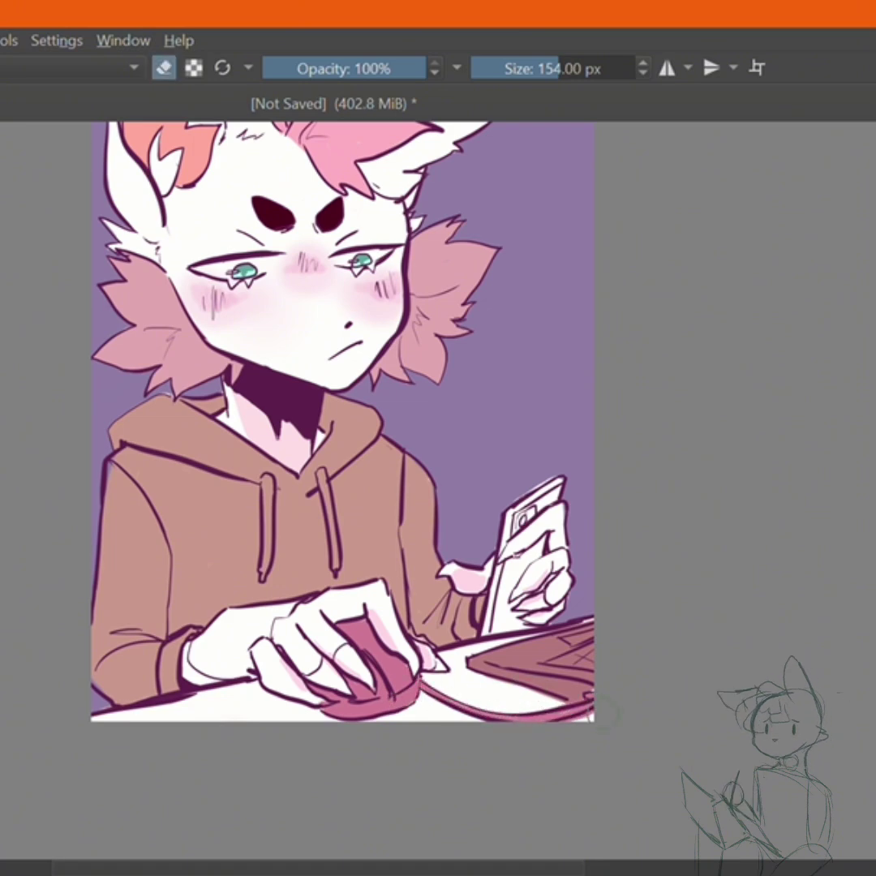
Colour the phone's back and side pale pinkish grey around the fingers with a 154 px brush
key(plus)
key(plus)
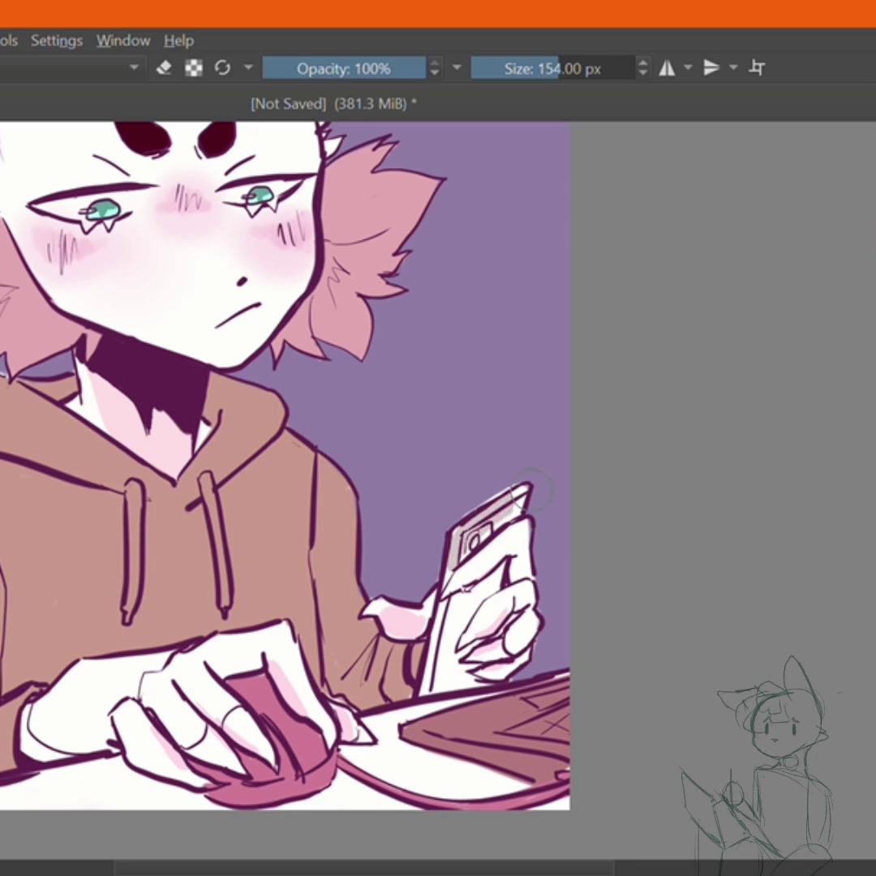
drag(451, 600, 454, 649)
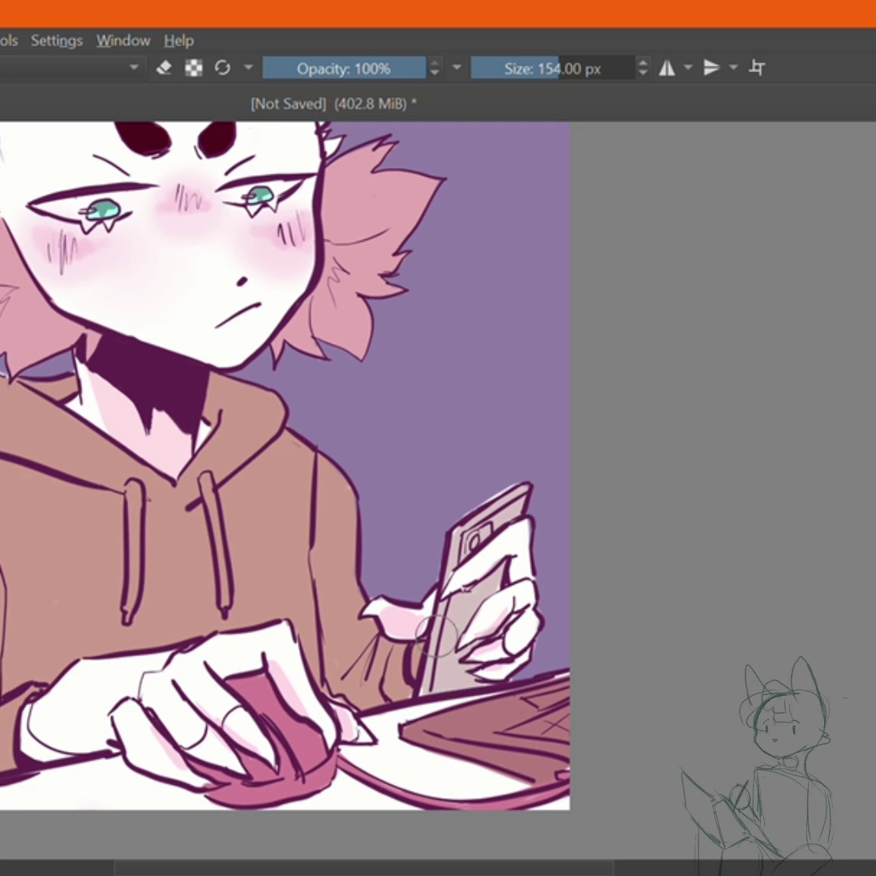
key(ctrl+z)
scroll(536, 659, down, 3)
scroll(536, 659, up, 4)
scroll(747, 533, down, 1)
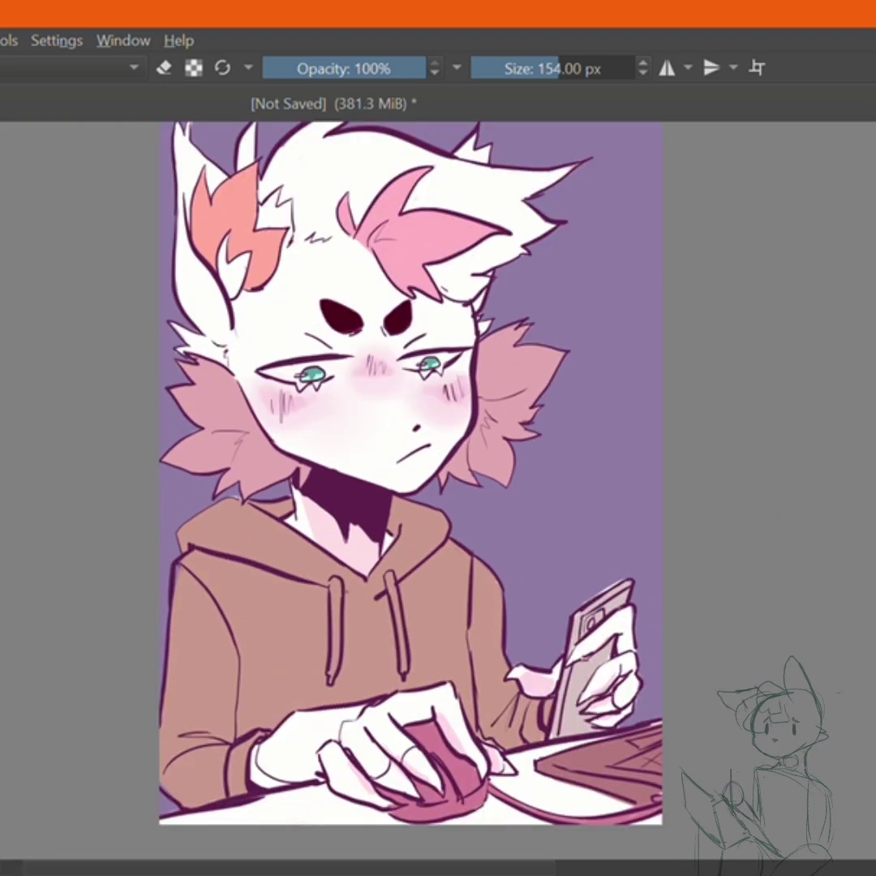
Handwrite the date 7.22.2024 in muted purple on the background above the hair's pointed tip with a 63 px brush
scroll(634, 264, up, 3)
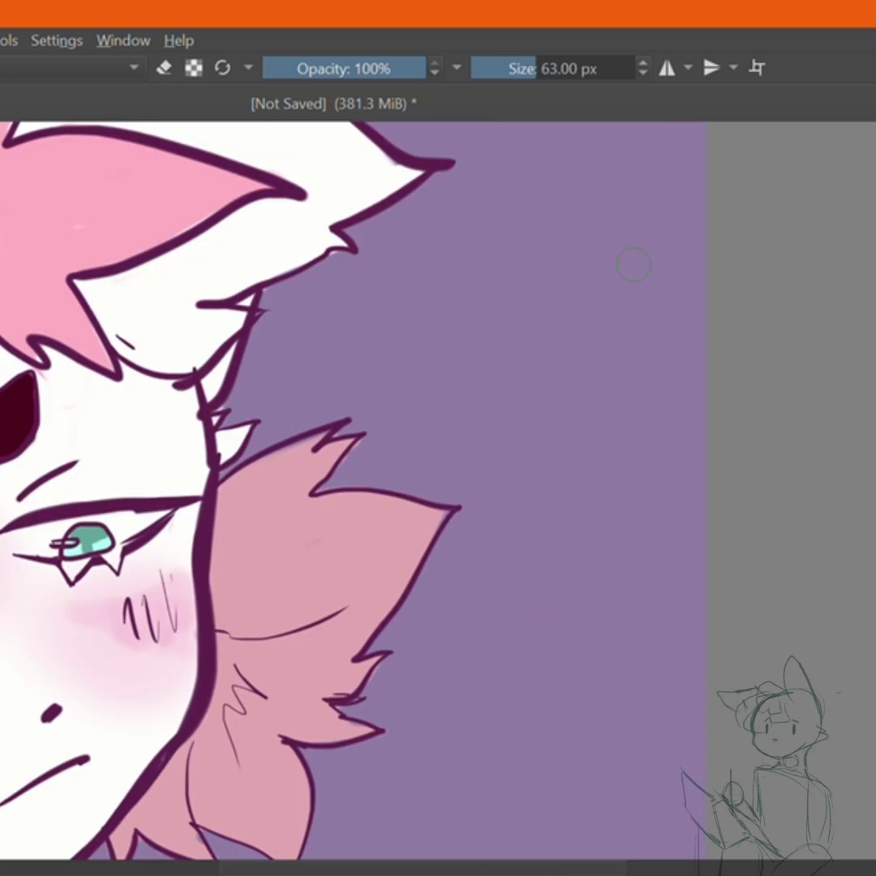
mouse_move(483, 195)
mouse_down()
mouse_move(531, 191)
mouse_move(494, 236)
mouse_move(526, 236)
mouse_move(469, 245)
mouse_move(550, 225)
mouse_up()
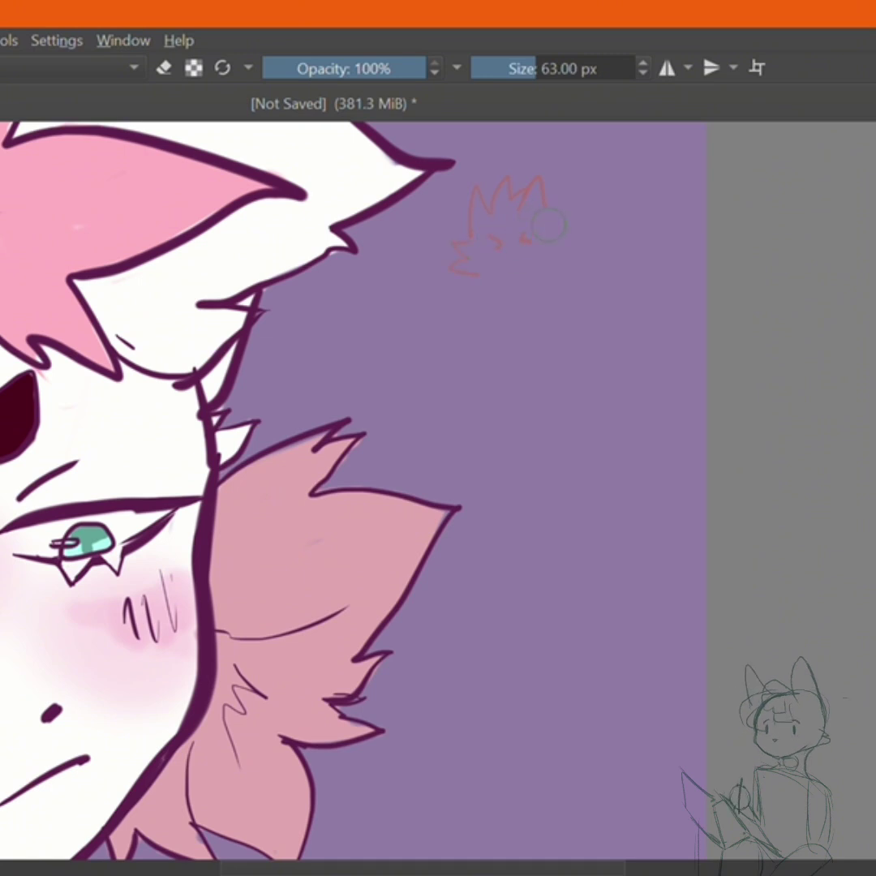
scroll(486, 365, up, 2)
drag(460, 443, 568, 458)
scroll(497, 435, up, 2)
key(ctrl+t)
mouse_move(487, 511)
mouse_down()
mouse_move(325, 244)
mouse_move(90, 625)
mouse_move(182, 369)
mouse_move(138, 448)
mouse_up()
drag(112, 527, 160, 436)
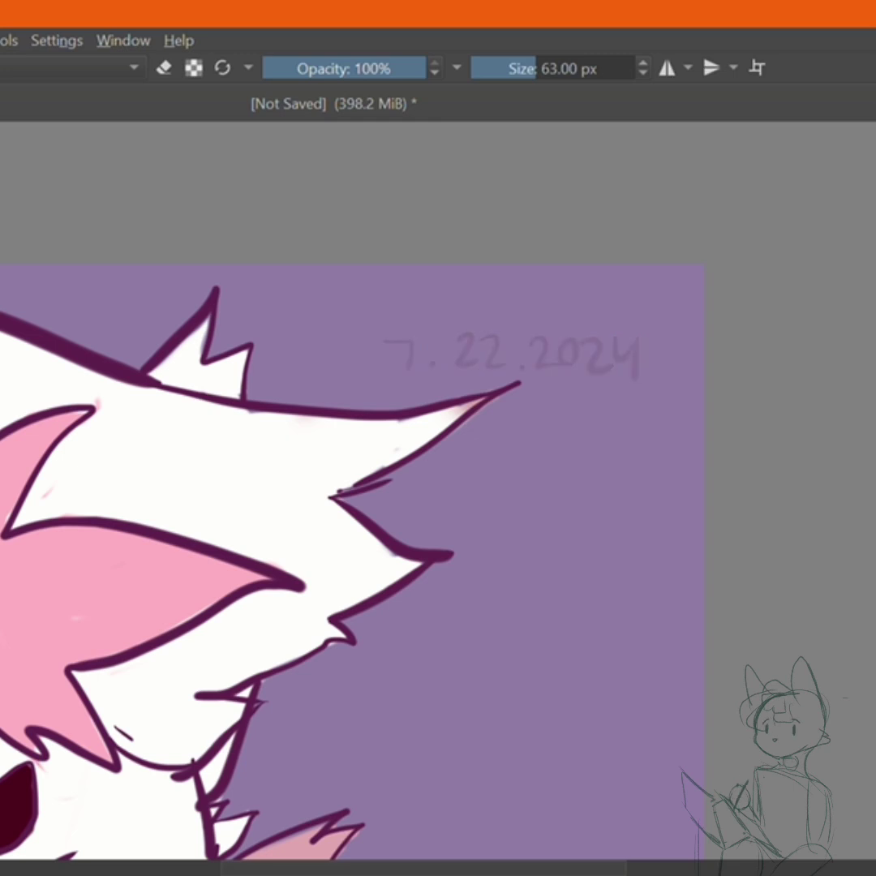
Colour the white desk surface muted mauve pink around the hand, mouse, cable and laptop with a 444 px brush
key(minus)
key(minus)
key(minus)
key(equal)
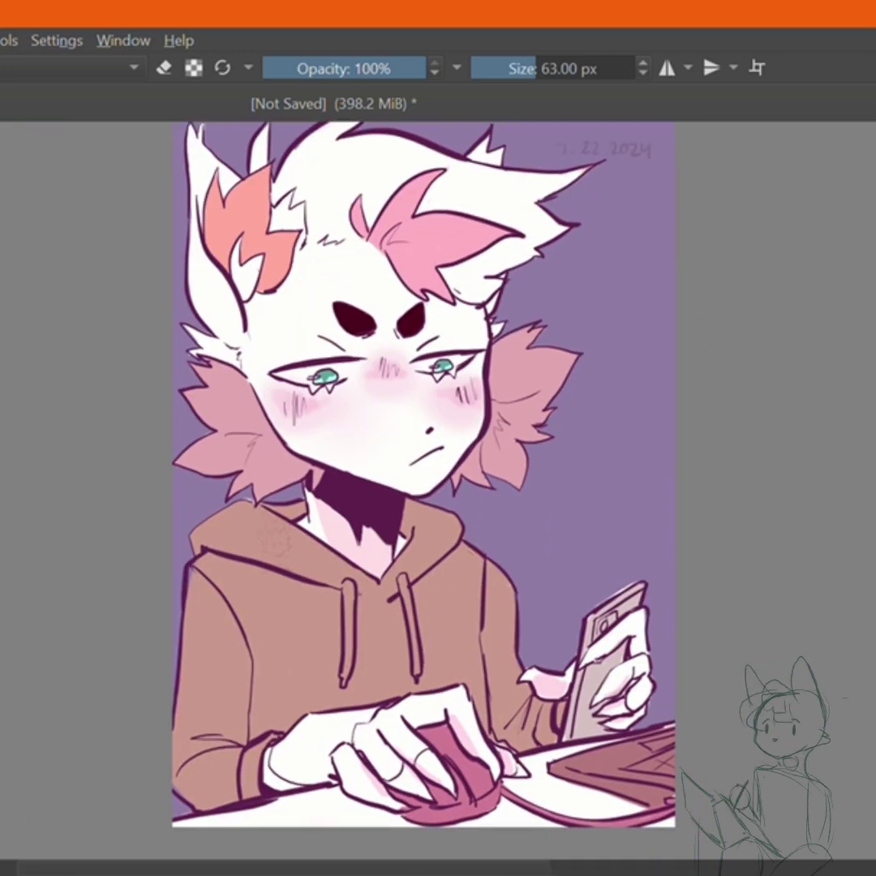
scroll(424, 474, down, 3)
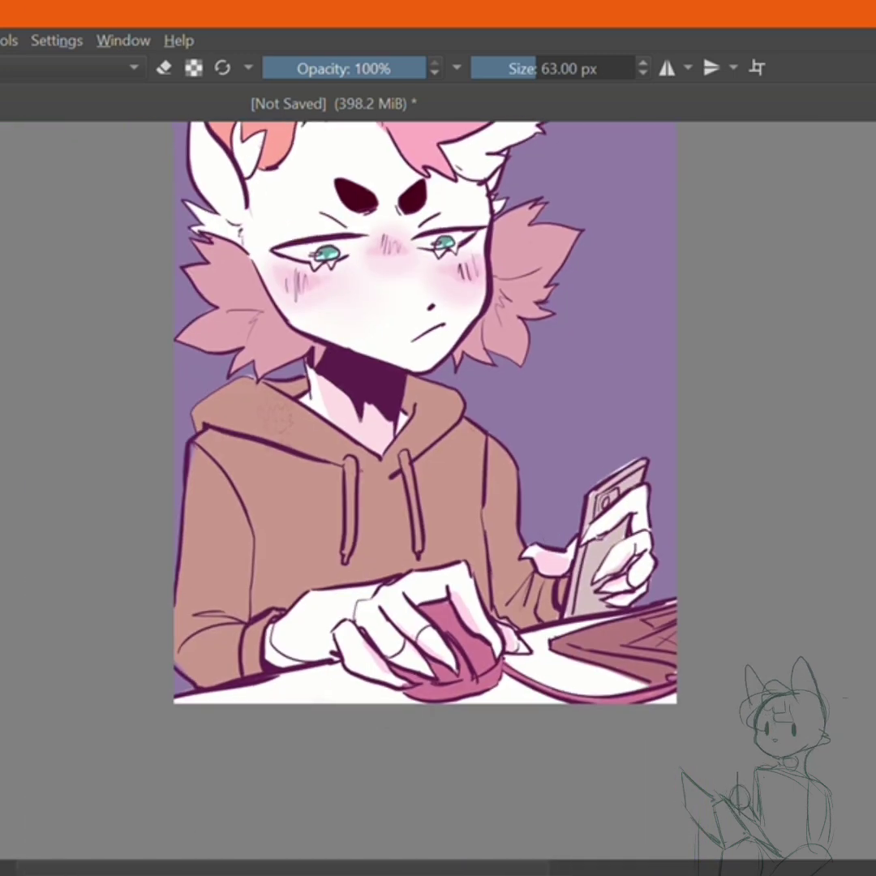
drag(568, 677, 641, 661)
drag(536, 674, 495, 648)
key(e)
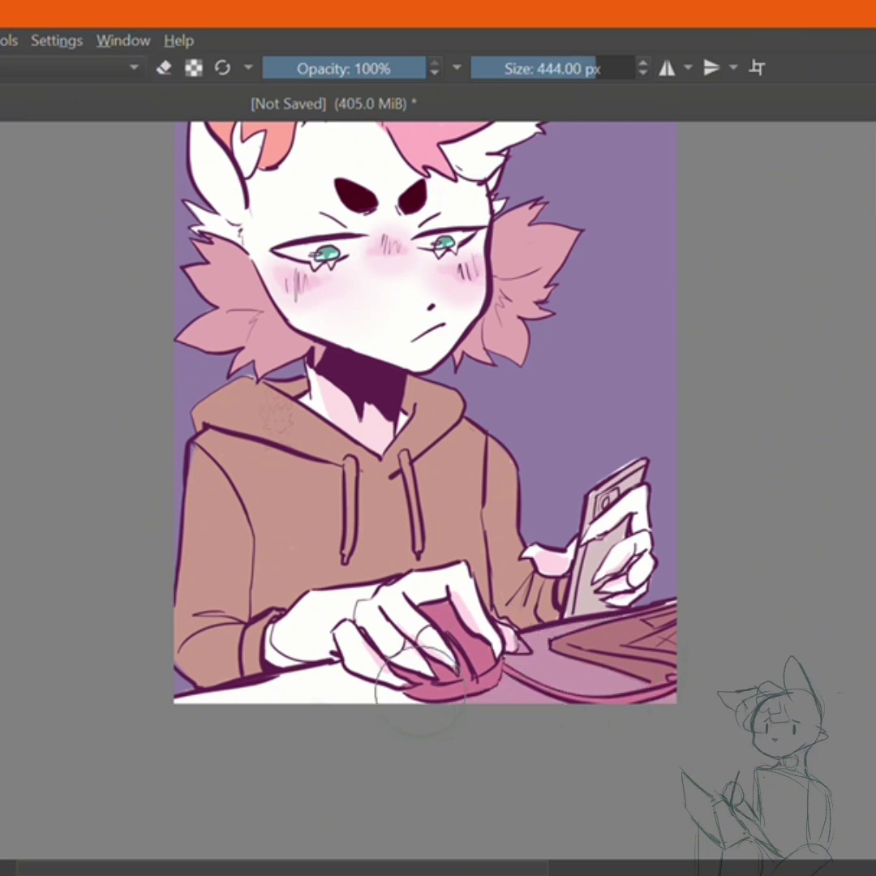
drag(320, 676, 484, 680)
key(e)
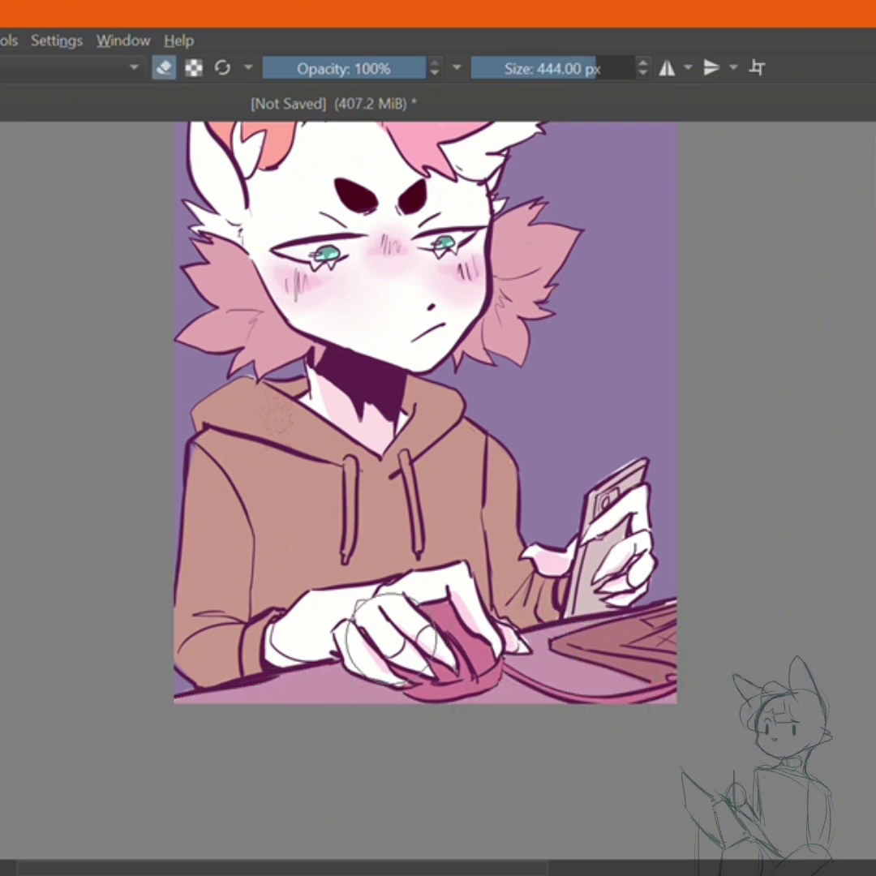
scroll(724, 506, up, 2)
scroll(612, 528, down, 3)
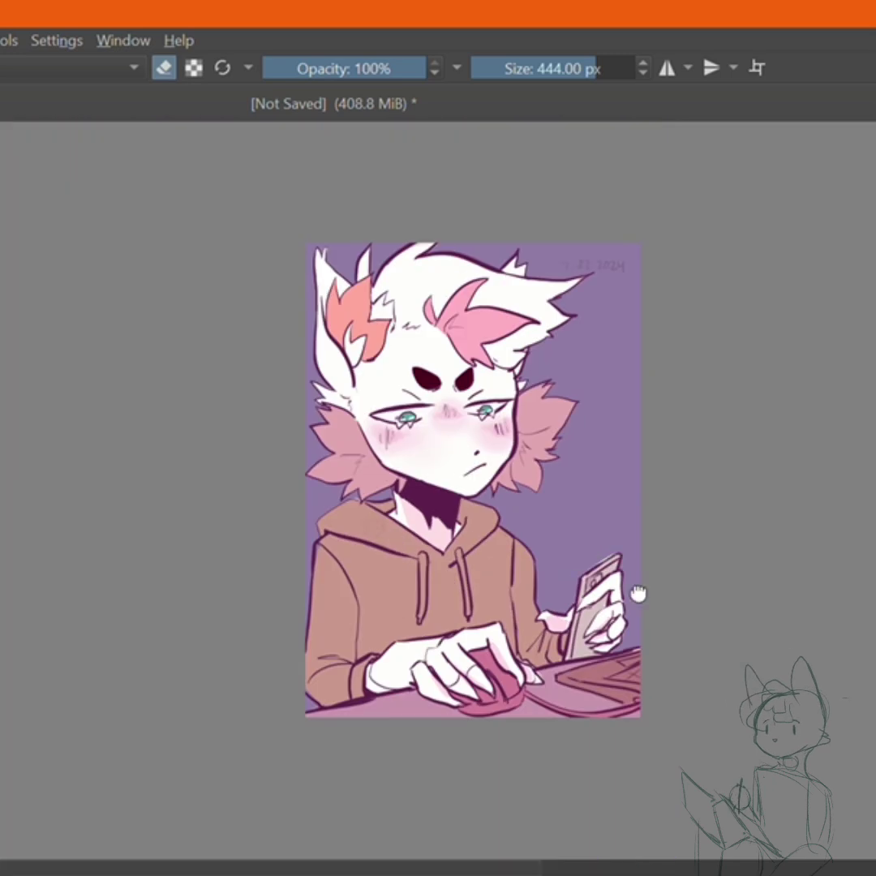
scroll(678, 446, up, 2)
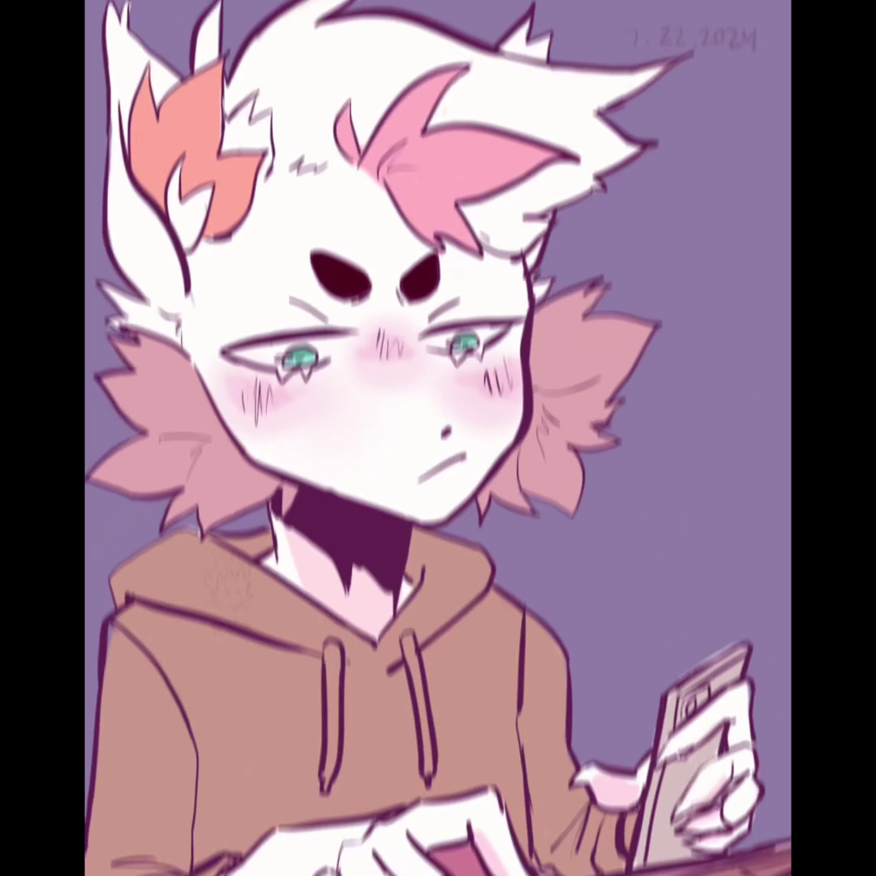